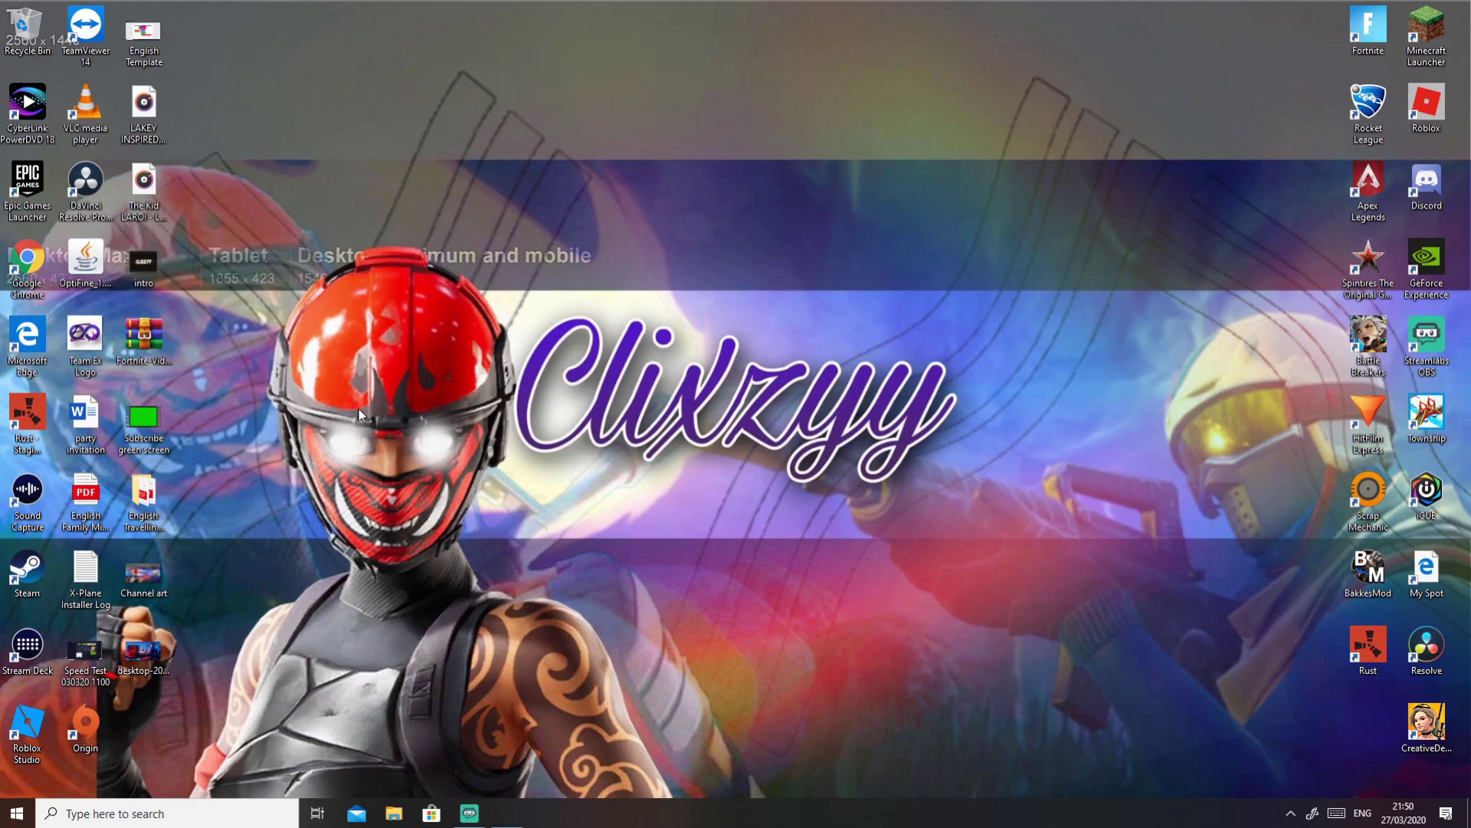
Go to %localappdata%\FortniteGame\Saved\Config\WindowsClient in File Explorer
{"action": "key", "text": "super+r"}
{"action": "mouse_move", "coordinate": [139, 642]}
{"action": "left_mouse_down"}
{"action": "mouse_move", "coordinate": [280, 624]}
{"action": "mouse_move", "coordinate": [426, 525]}
{"action": "left_mouse_up"}
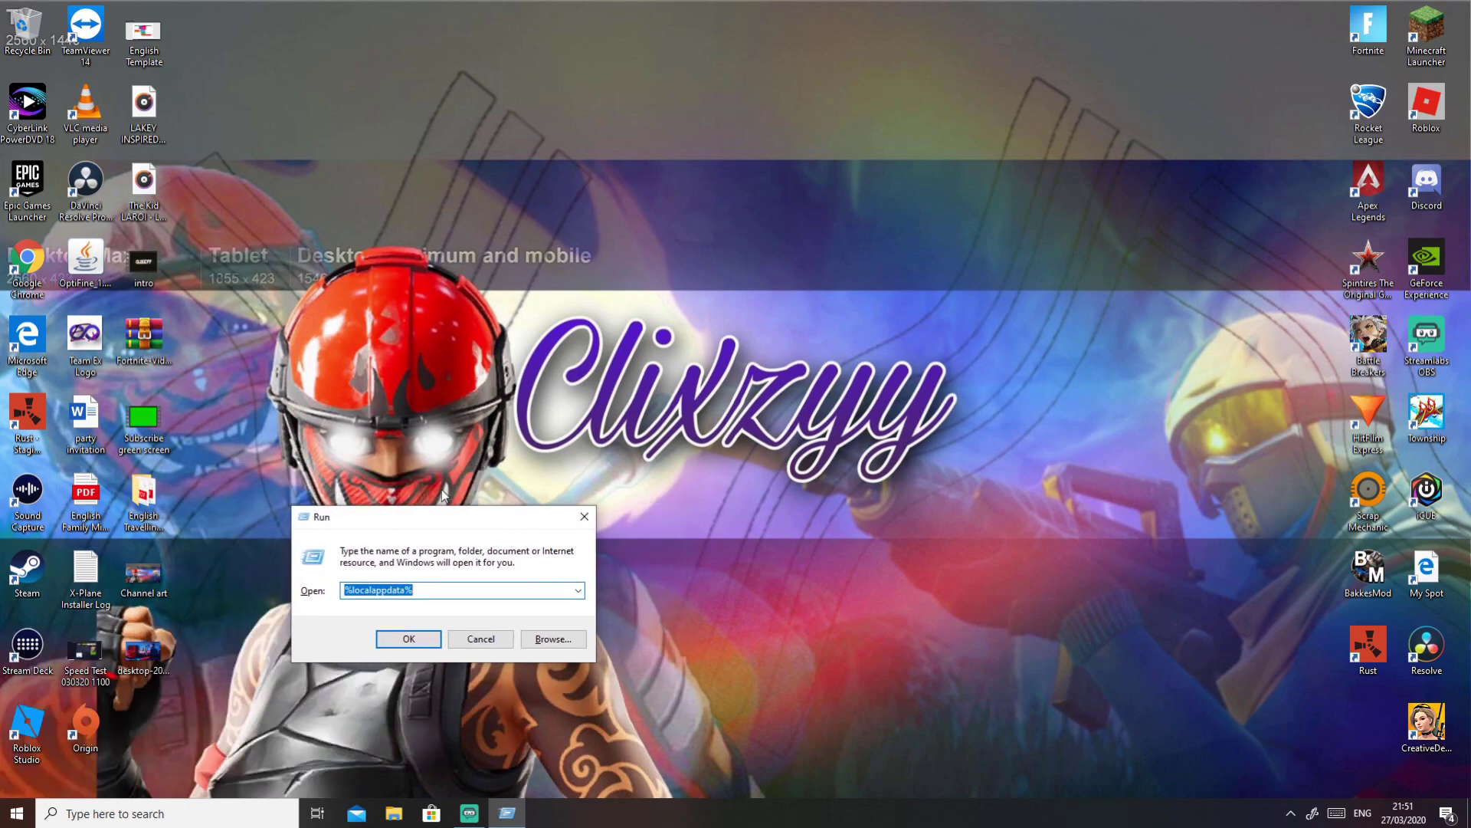
{"action": "left_click", "coordinate": [435, 639]}
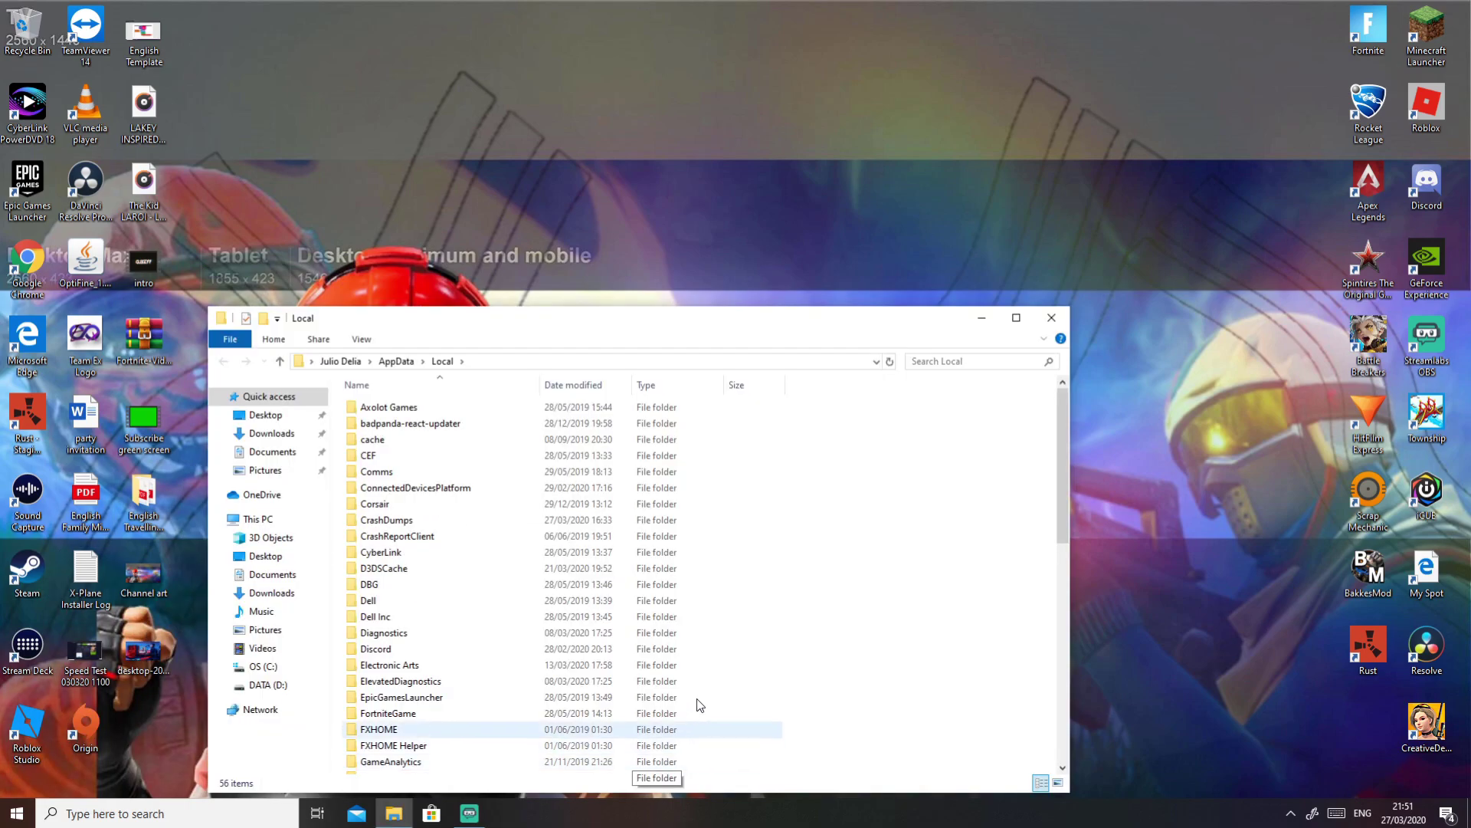
{"action": "double_click", "coordinate": [410, 716]}
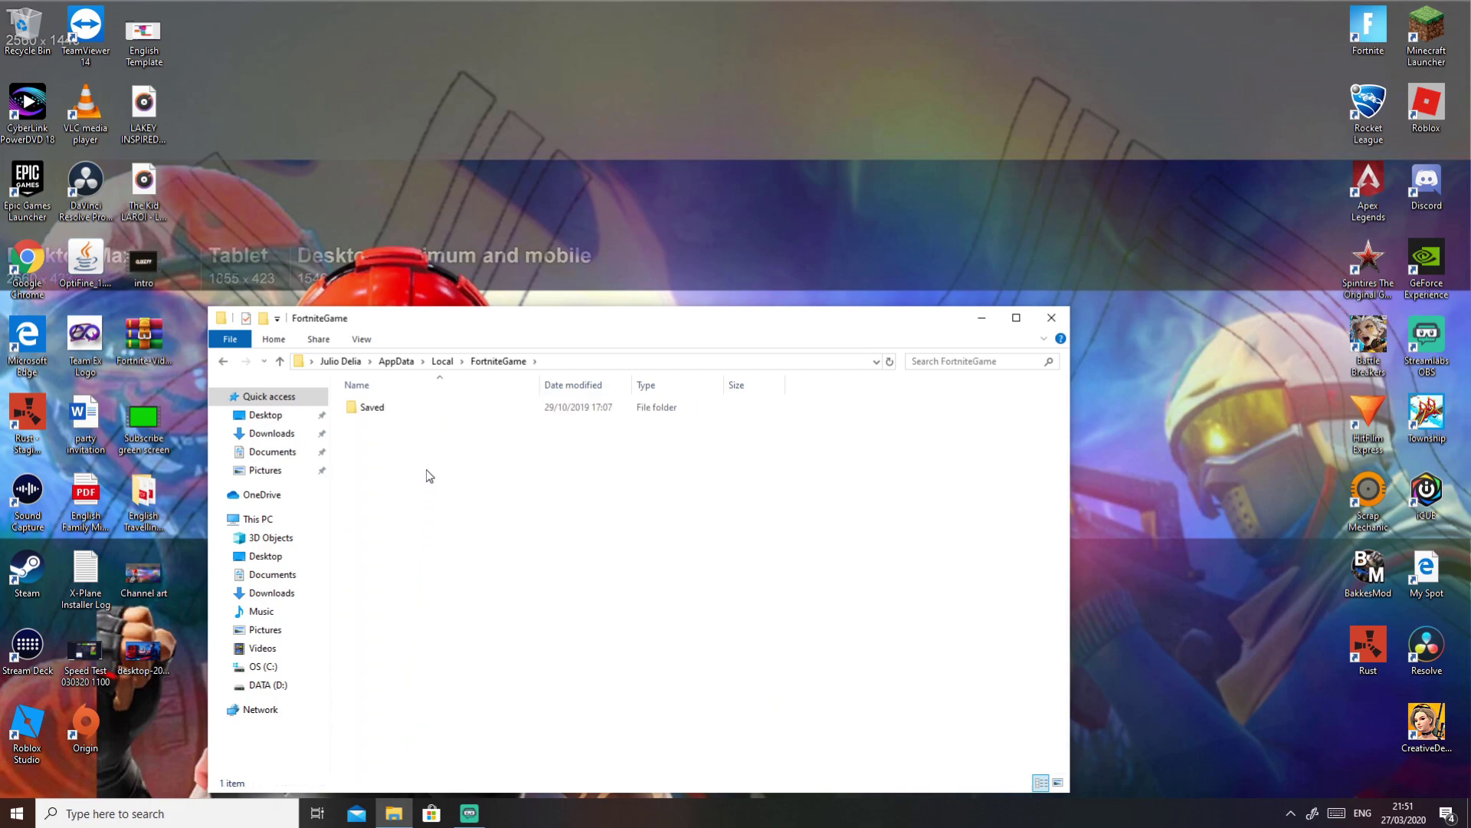
{"action": "double_click", "coordinate": [389, 408]}
{"action": "double_click", "coordinate": [403, 425]}
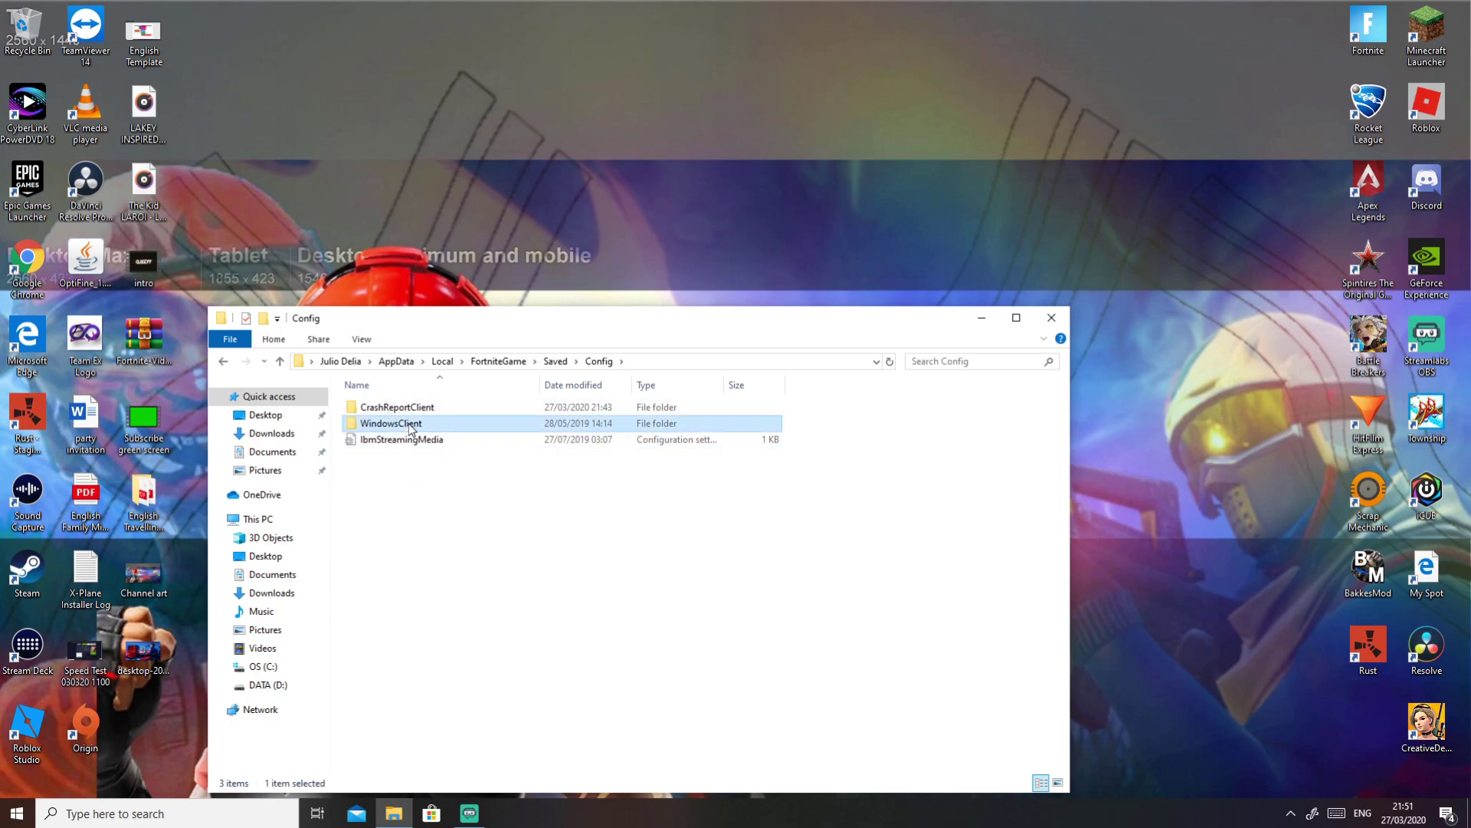
{"action": "double_click", "coordinate": [391, 423]}
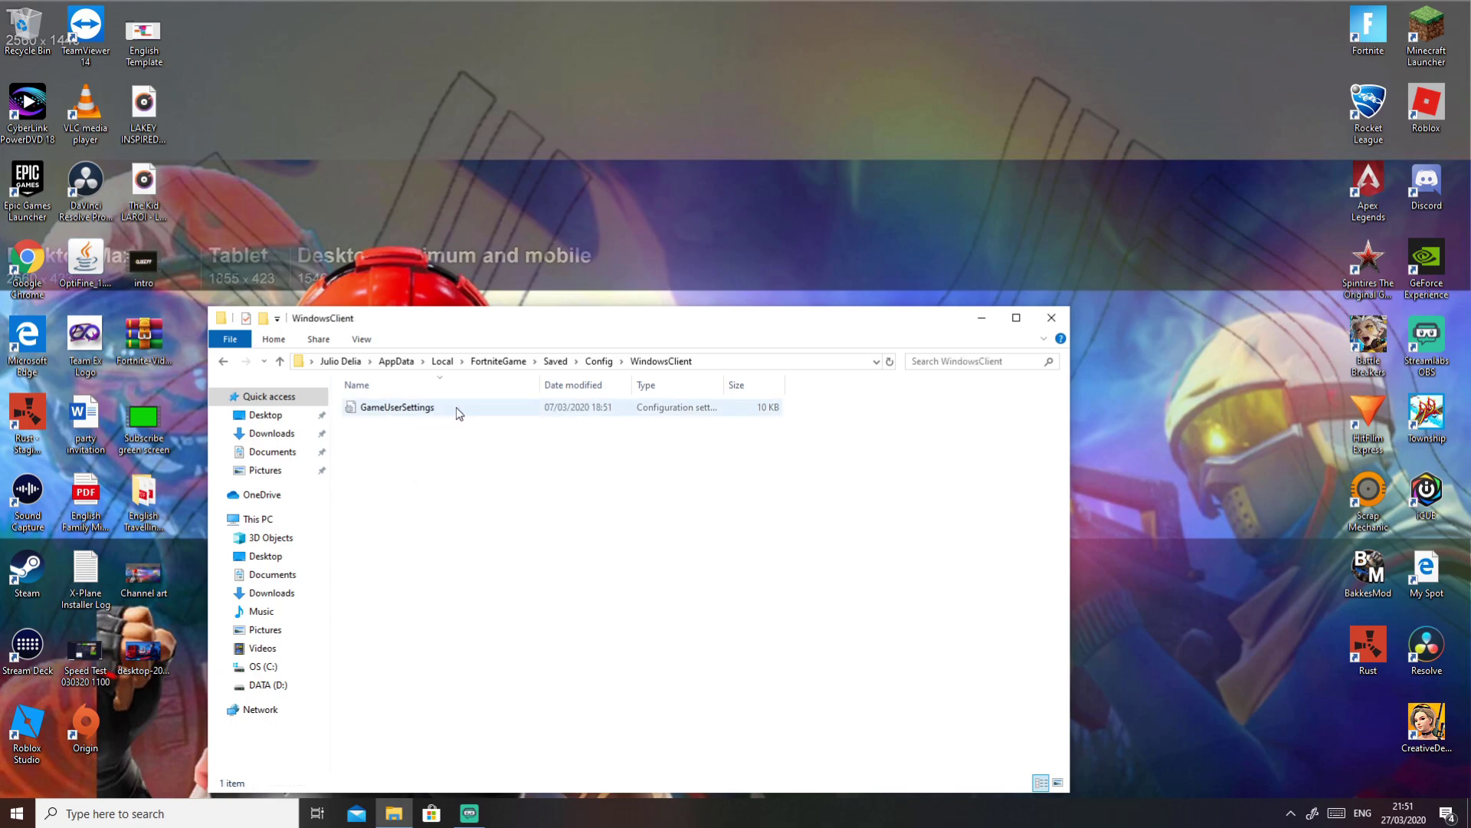
Uncheck Read-only in GameUserSettings' Properties and confirm
{"action": "double_click", "coordinate": [423, 408]}
{"action": "right_click", "coordinate": [420, 408]}
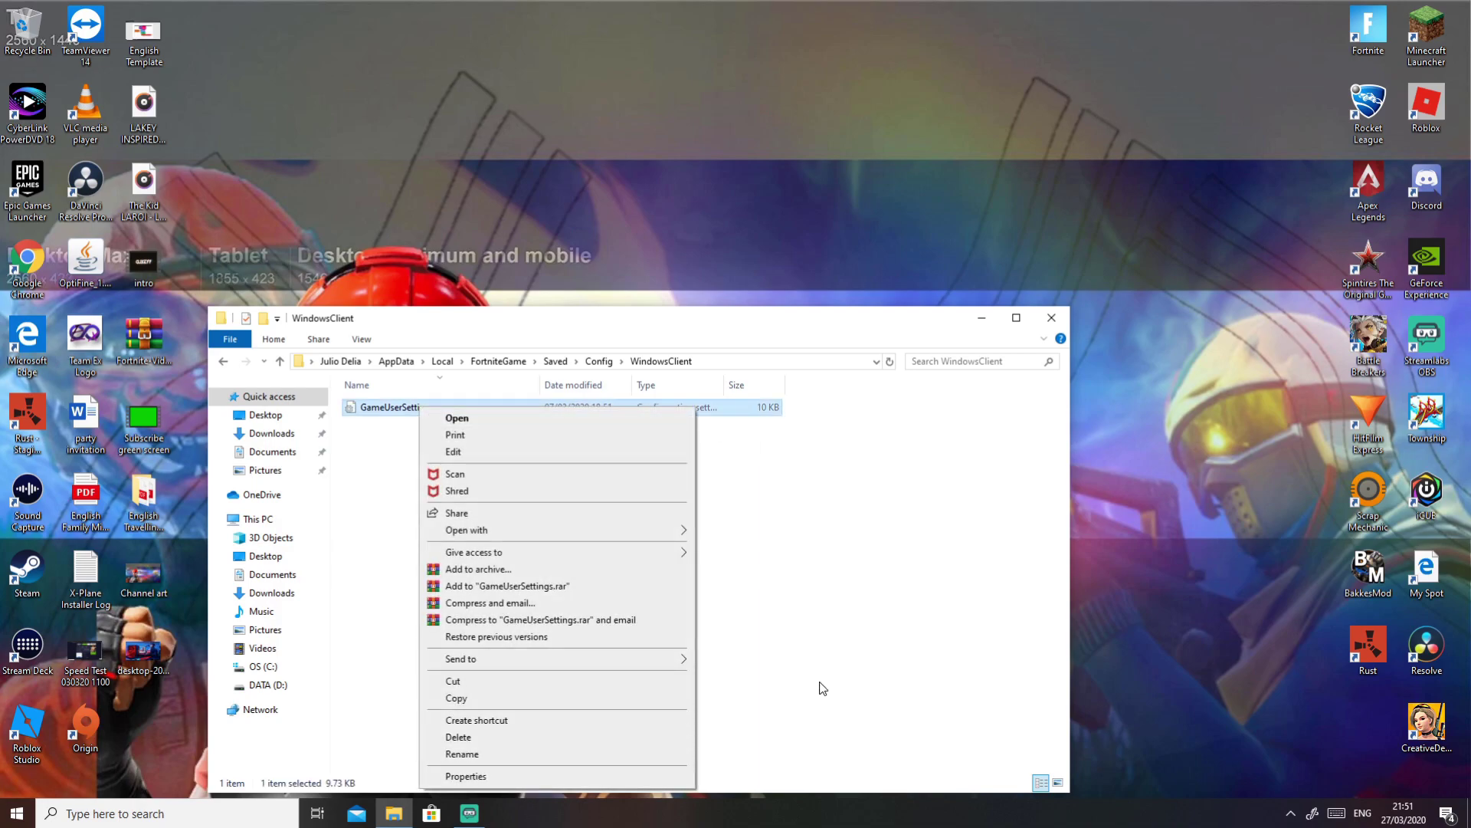
{"action": "left_click", "coordinate": [636, 775]}
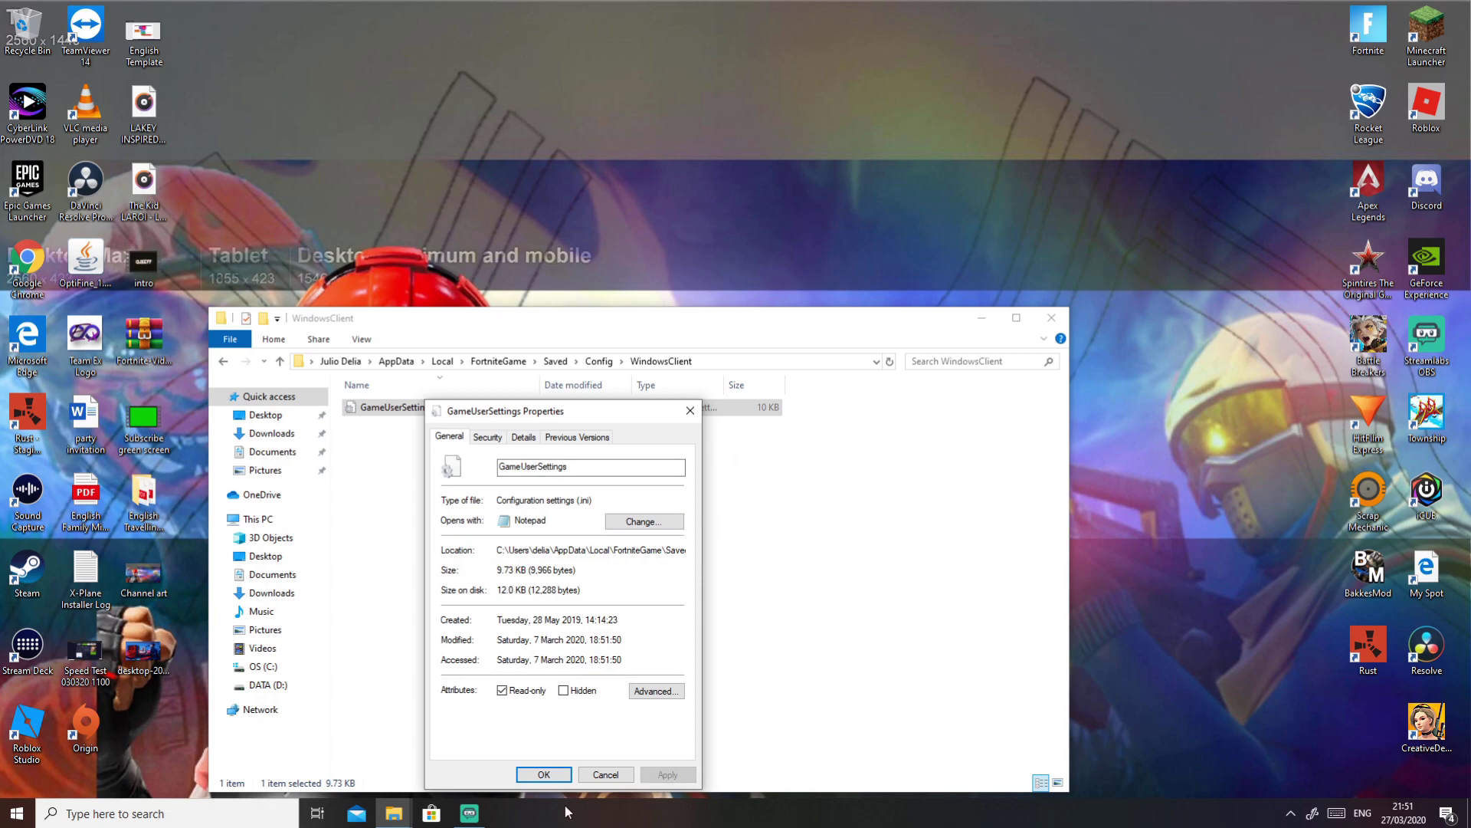
{"action": "left_click", "coordinate": [503, 690]}
{"action": "left_click", "coordinate": [540, 778]}
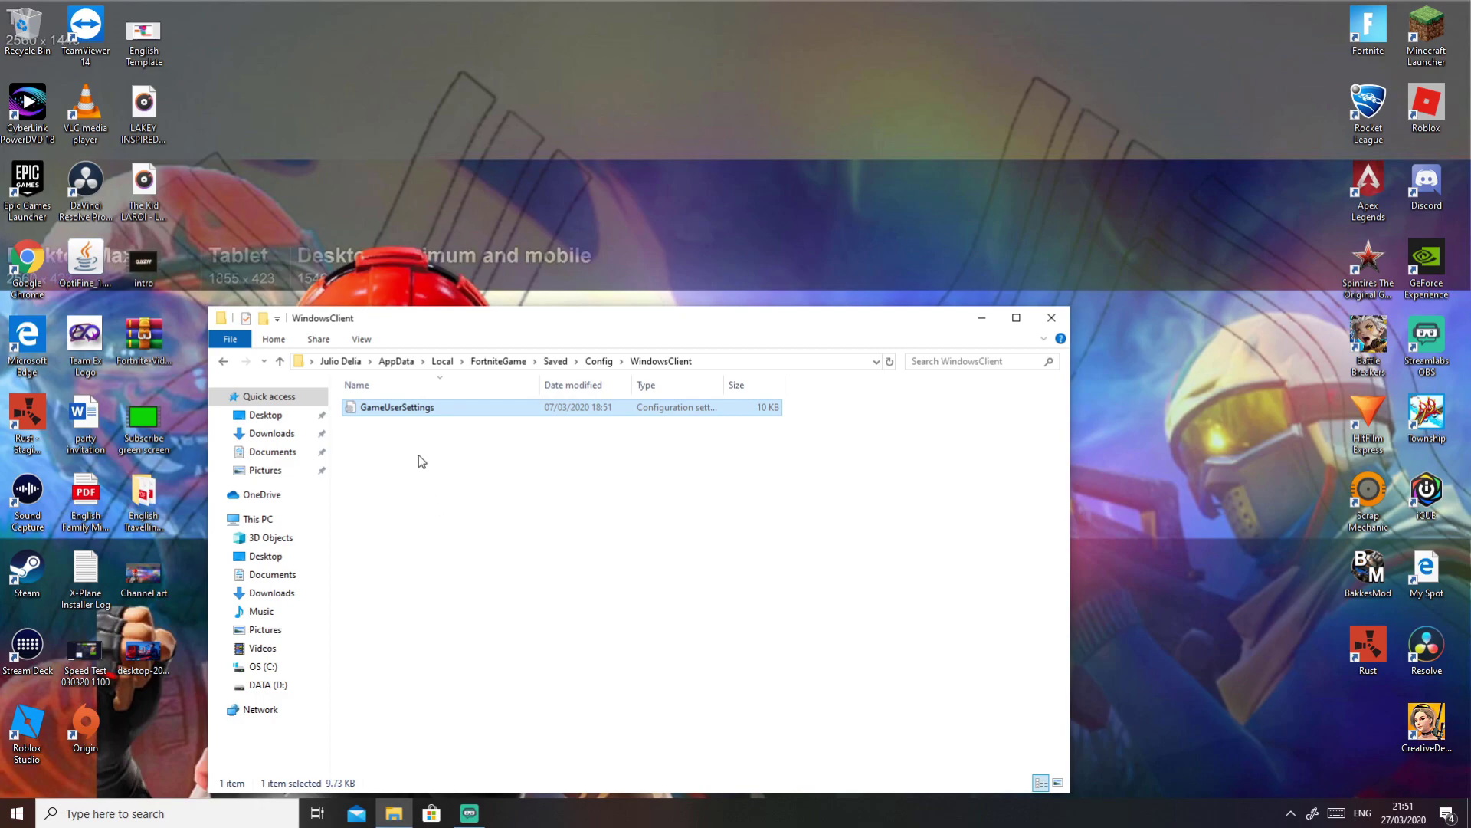
Open GameUserSettings in Notepad and replace the ResolutionSizeX value 1920 with 1600
{"action": "double_click", "coordinate": [400, 406]}
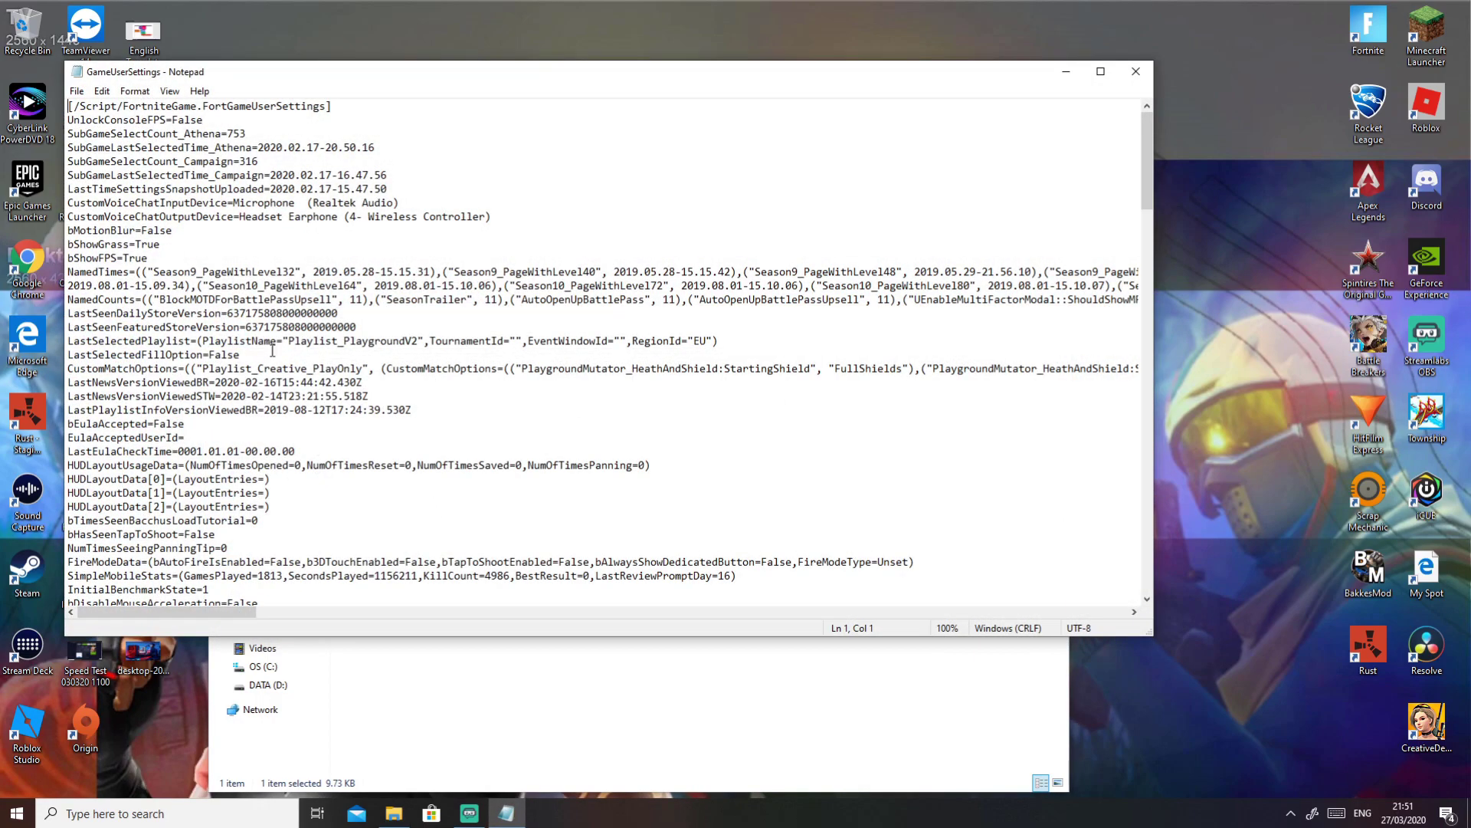
{"action": "scroll", "coordinate": [238, 310], "scroll_direction": "down", "scroll_amount": 1}
{"action": "scroll", "coordinate": [240, 311], "scroll_direction": "down", "scroll_amount": 1}
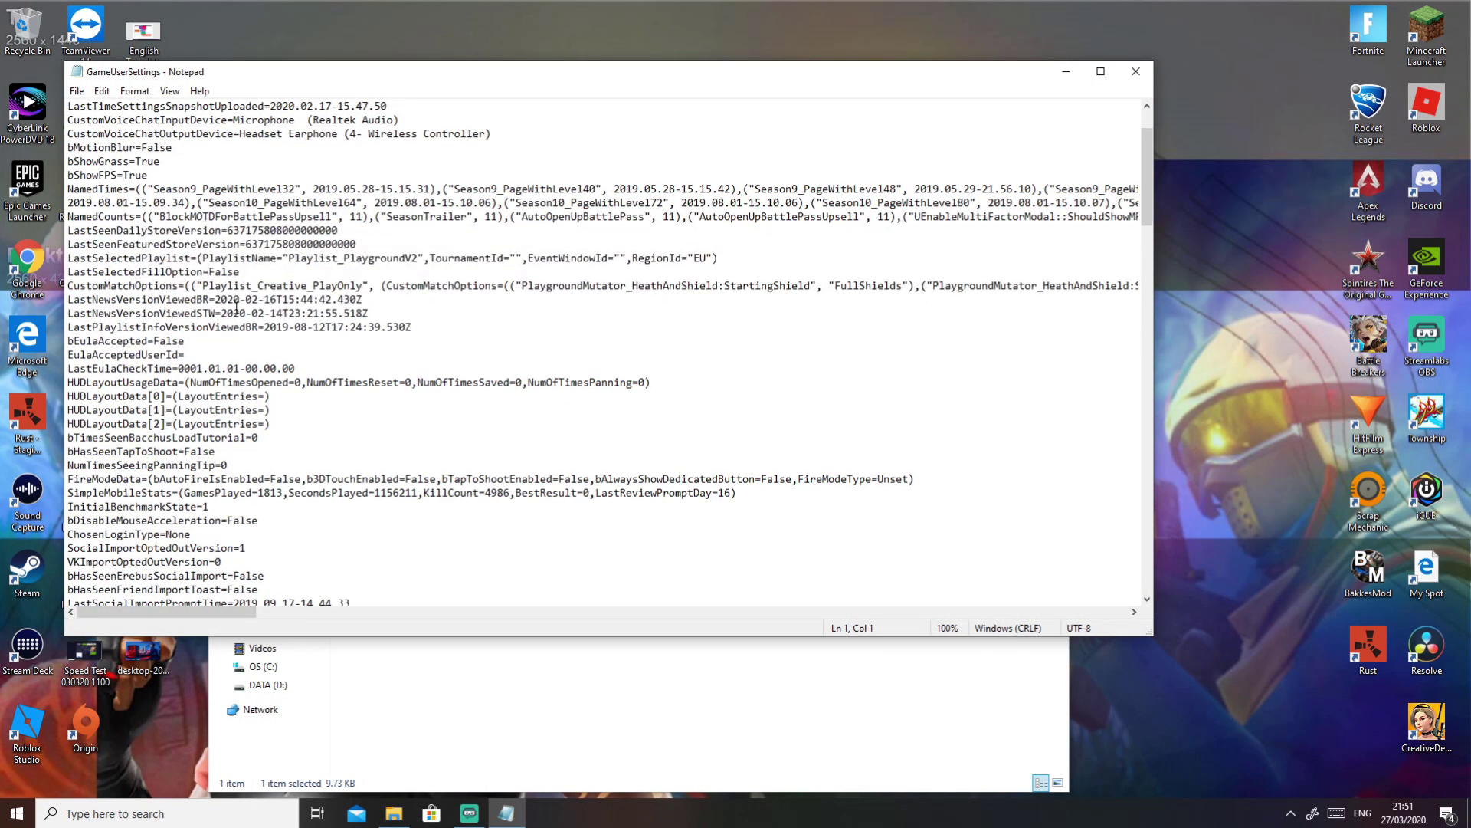
{"action": "scroll", "coordinate": [242, 312], "scroll_direction": "down", "scroll_amount": 1}
{"action": "scroll", "coordinate": [245, 312], "scroll_direction": "down", "scroll_amount": 2}
{"action": "scroll", "coordinate": [244, 313], "scroll_direction": "down", "scroll_amount": 1}
{"action": "scroll", "coordinate": [250, 317], "scroll_direction": "down", "scroll_amount": 1}
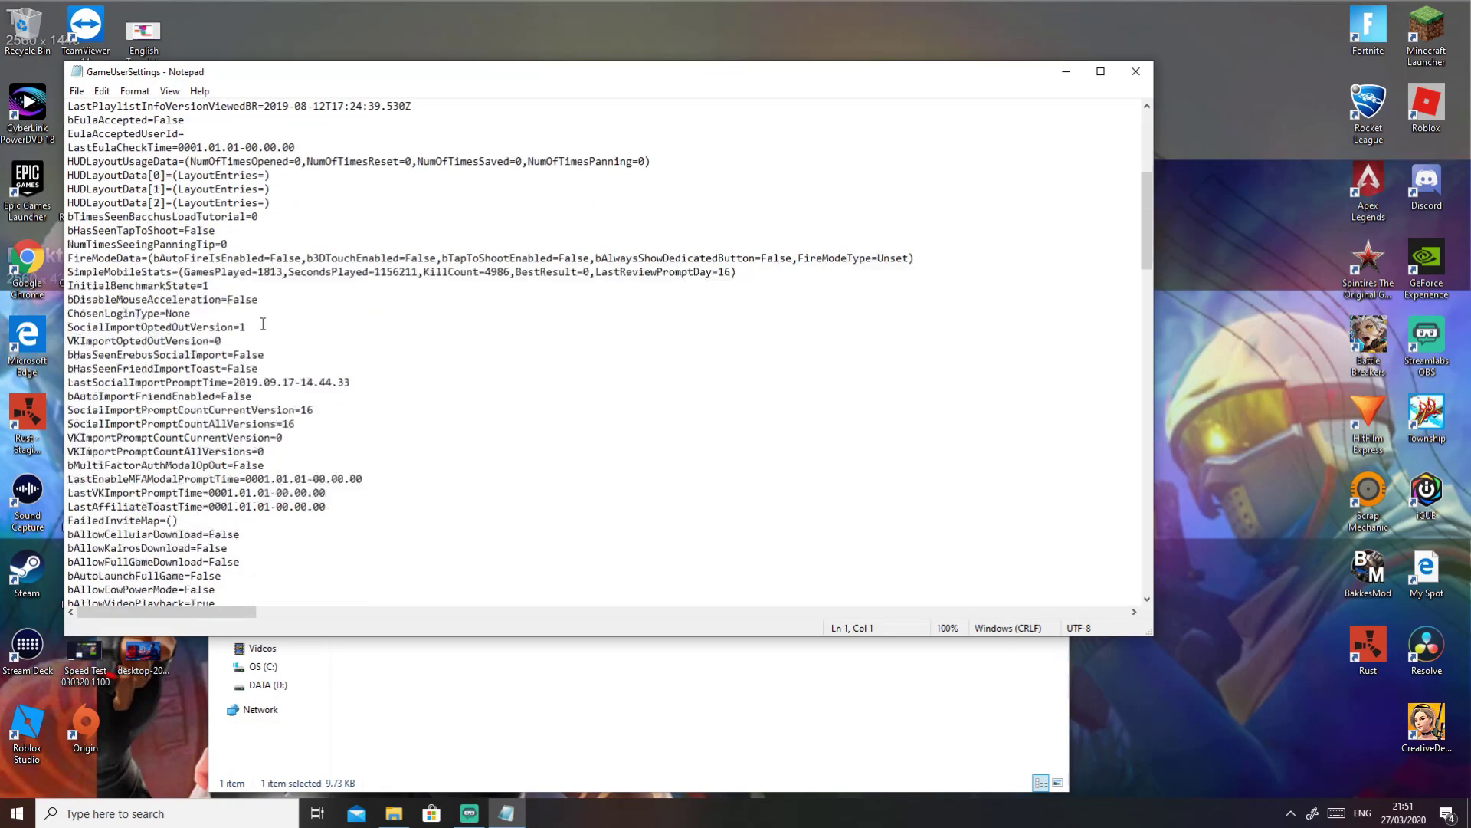
{"action": "scroll", "coordinate": [256, 323], "scroll_direction": "down", "scroll_amount": 1}
{"action": "scroll", "coordinate": [262, 328], "scroll_direction": "down", "scroll_amount": 2}
{"action": "scroll", "coordinate": [264, 334], "scroll_direction": "down", "scroll_amount": 1}
{"action": "scroll", "coordinate": [264, 335], "scroll_direction": "down", "scroll_amount": 1}
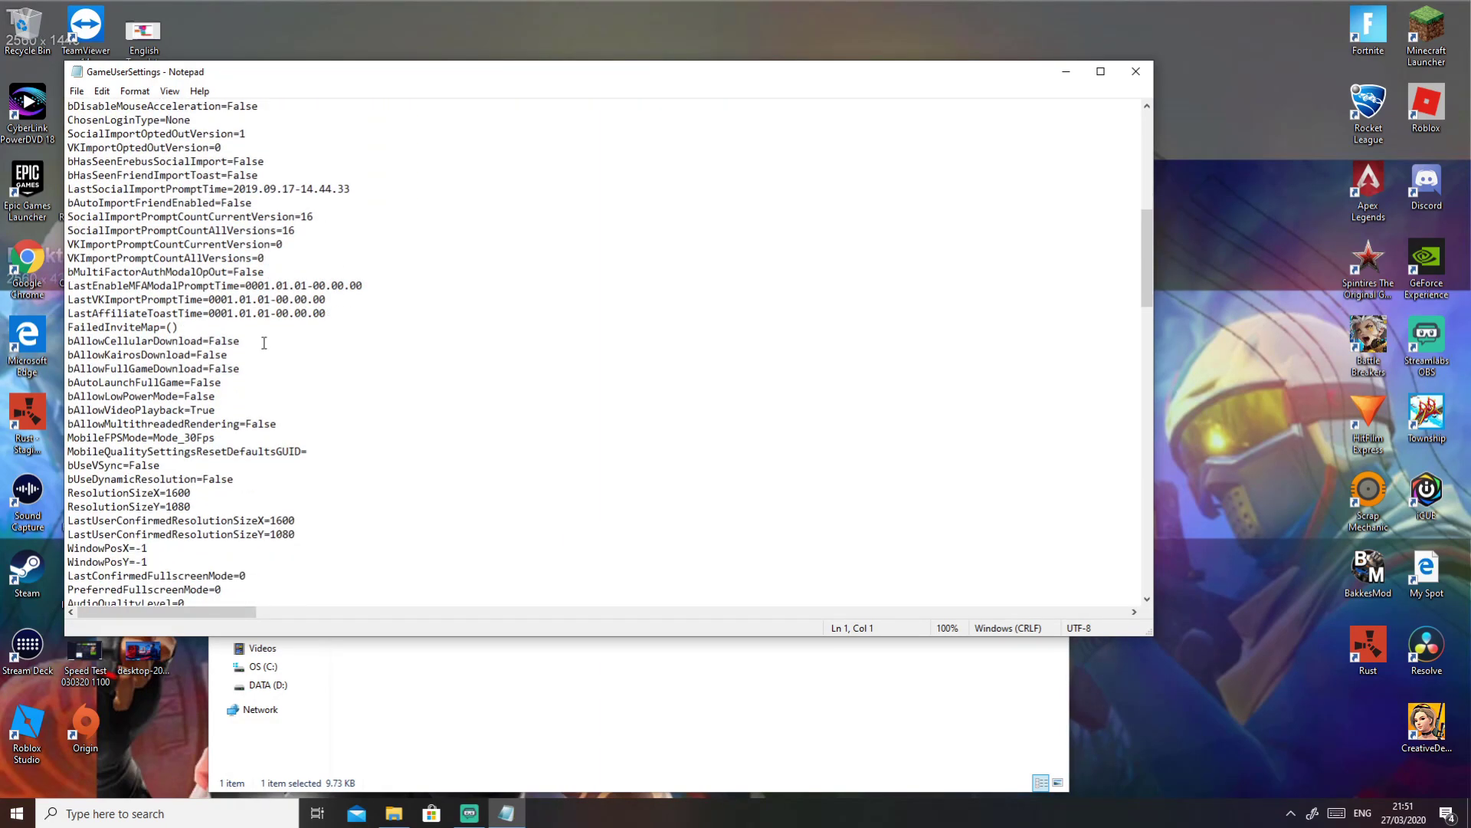
{"action": "left_click_drag", "start_coordinate": [117, 492], "coordinate": [161, 492]}
{"action": "left_click", "coordinate": [224, 495]}
{"action": "left_click_drag", "start_coordinate": [189, 493], "coordinate": [168, 495]}
{"action": "type", "text": "920"}
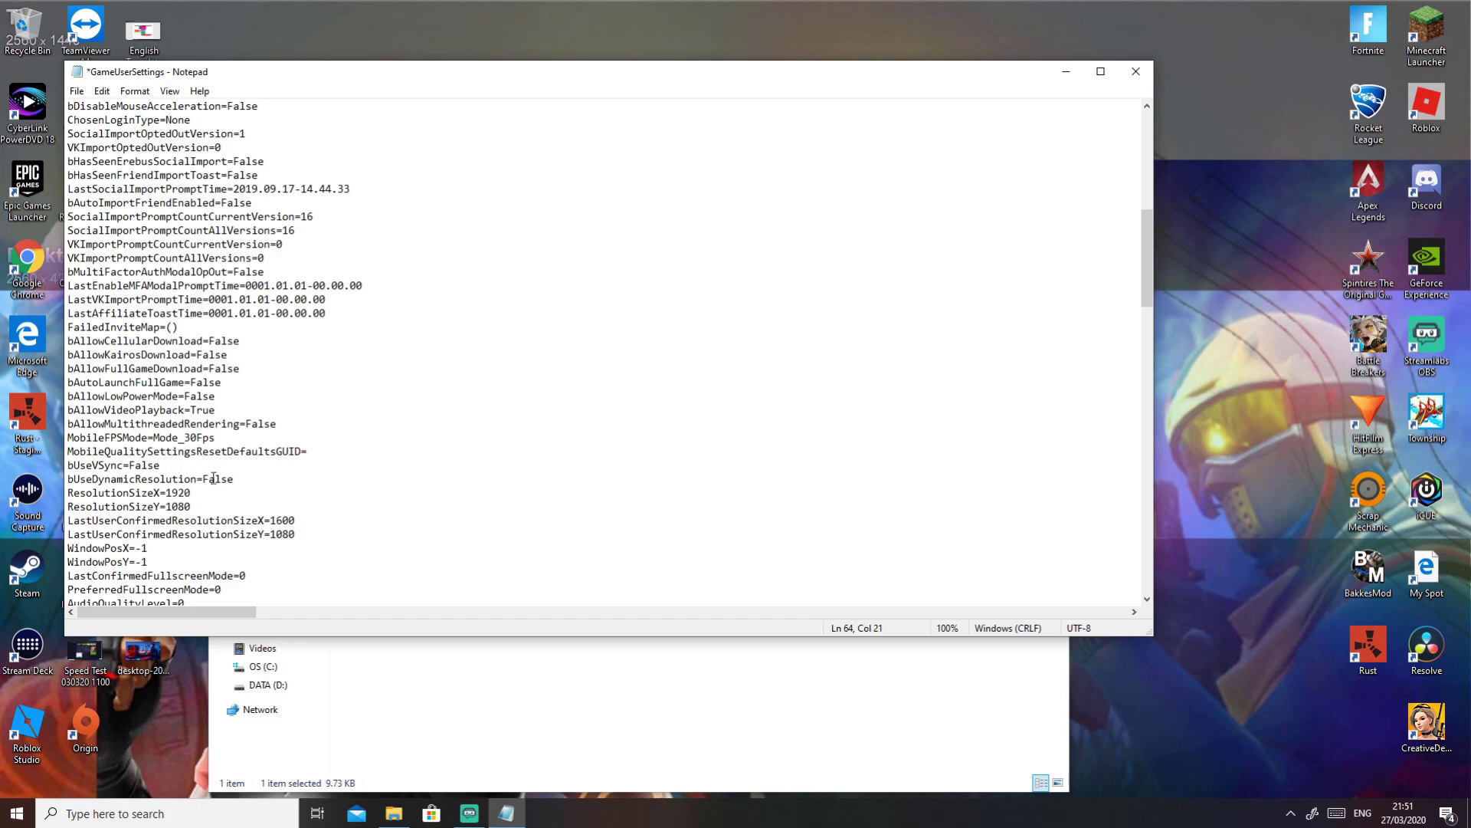
{"action": "left_click_drag", "start_coordinate": [191, 495], "coordinate": [167, 494]}
{"action": "key", "text": "BackSpace"}
{"action": "type", "text": "1600"}
{"action": "scroll", "coordinate": [254, 455], "scroll_direction": "down", "scroll_amount": 1}
{"action": "scroll", "coordinate": [223, 445], "scroll_direction": "down", "scroll_amount": 1}
{"action": "scroll", "coordinate": [219, 442], "scroll_direction": "down", "scroll_amount": 1}
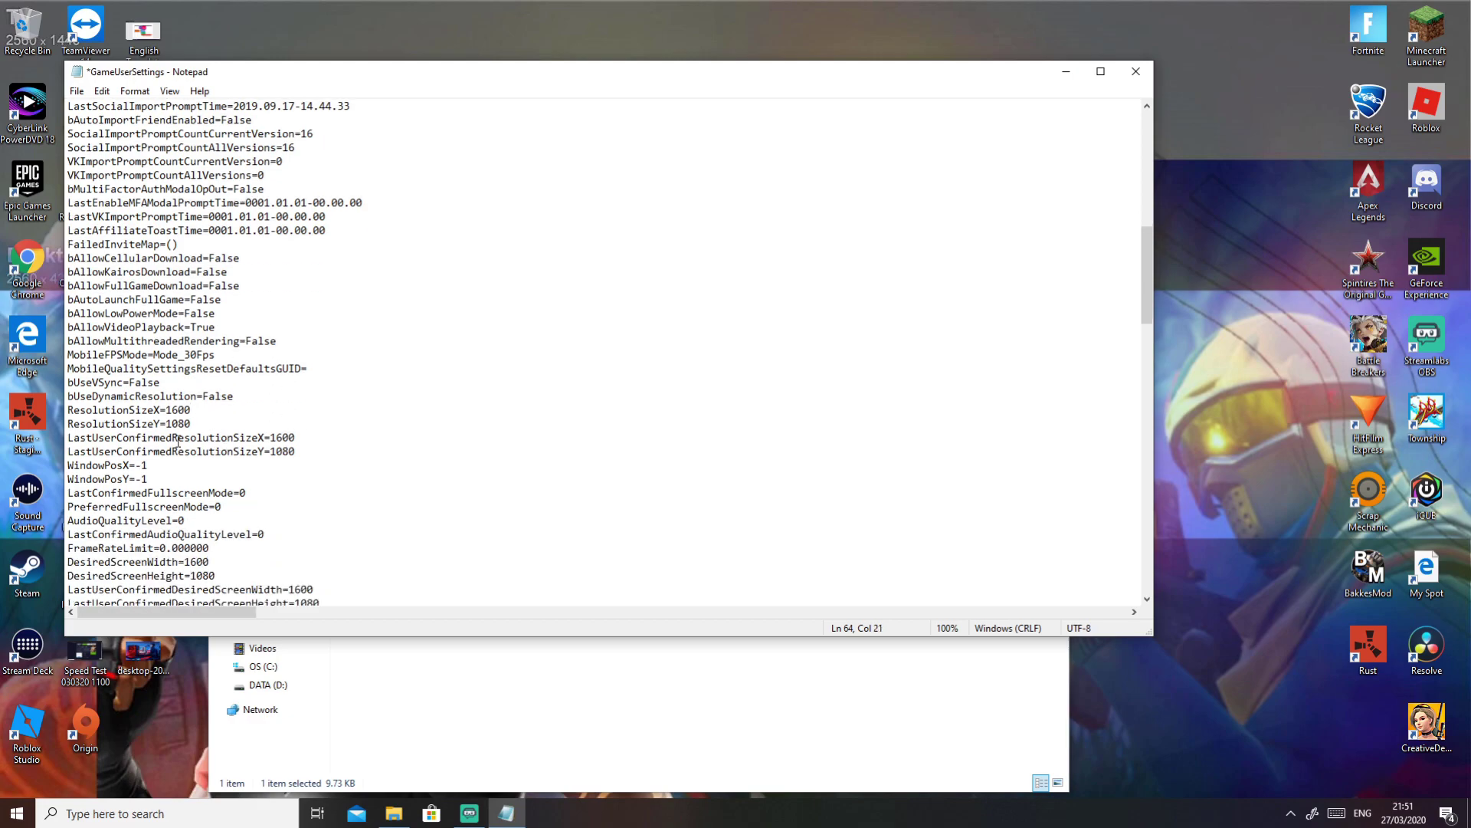
{"action": "scroll", "coordinate": [177, 442], "scroll_direction": "down", "scroll_amount": 1}
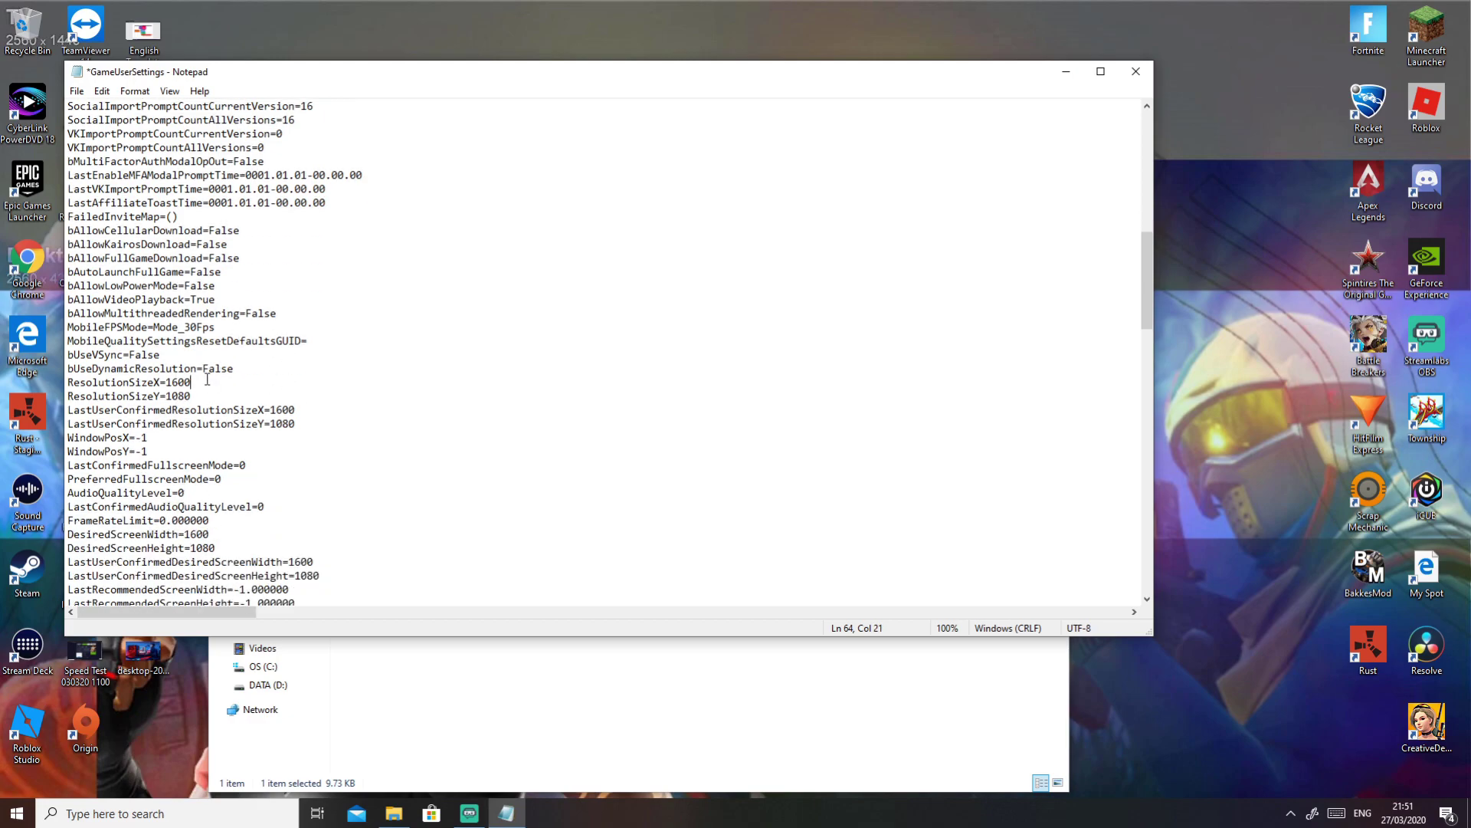
Check the LastUserConfirmedResolutionSizeX, DesiredScreenWidth and LastUserConfirmedDesiredScreenWidth values are 1600
{"action": "left_click_drag", "start_coordinate": [295, 410], "coordinate": [275, 410]}
{"action": "left_click_drag", "start_coordinate": [211, 534], "coordinate": [184, 534]}
{"action": "scroll", "coordinate": [184, 534], "scroll_direction": "down", "scroll_amount": 1}
{"action": "left_click", "coordinate": [314, 535]}
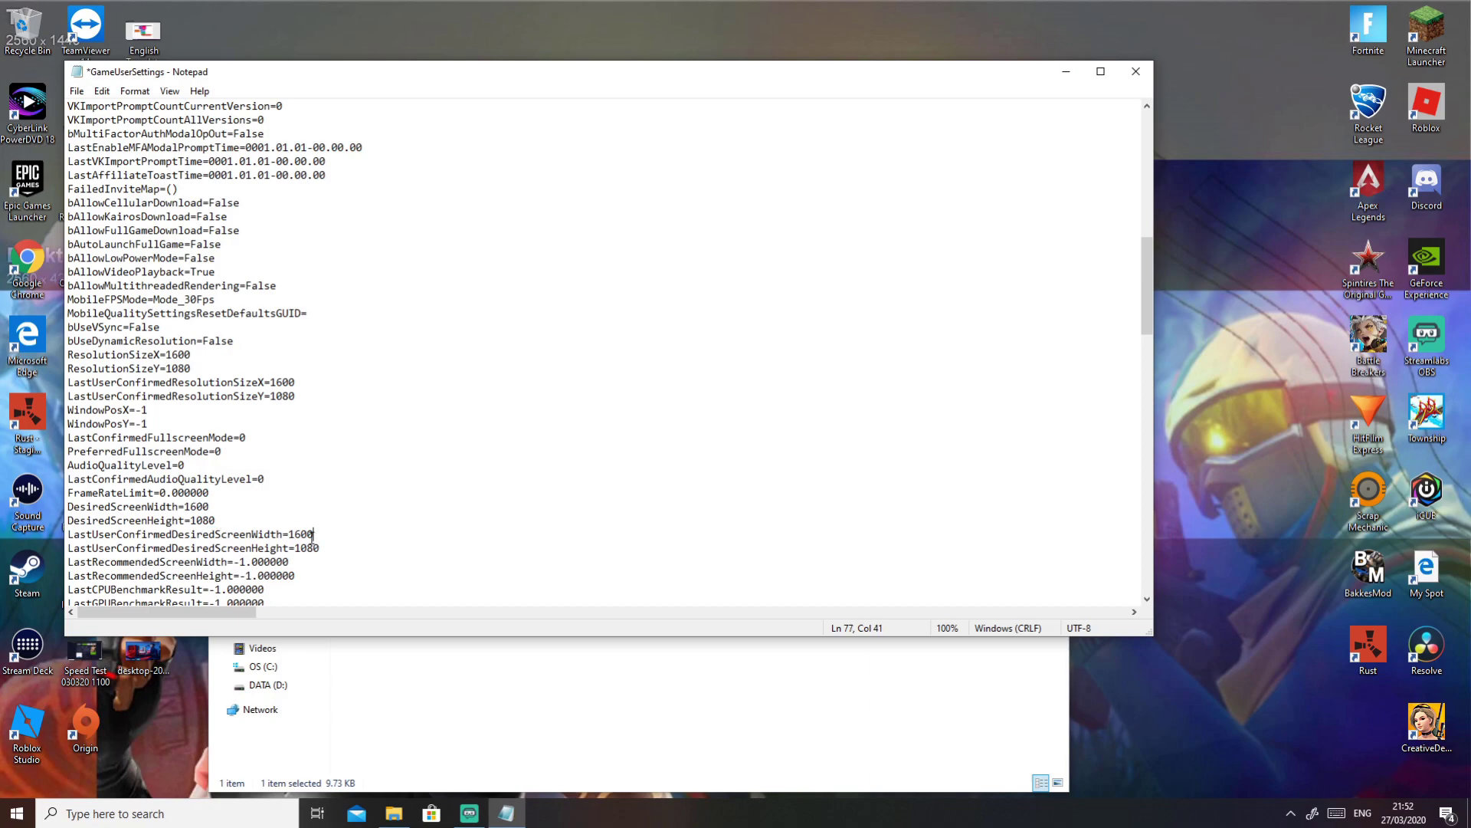
{"action": "left_click_drag", "start_coordinate": [314, 535], "coordinate": [287, 535]}
{"action": "left_click", "coordinate": [327, 487]}
{"action": "left_click_drag", "start_coordinate": [294, 534], "coordinate": [314, 533]}
{"action": "left_click", "coordinate": [307, 506]}
{"action": "scroll", "coordinate": [208, 512], "scroll_direction": "up", "scroll_amount": 6}
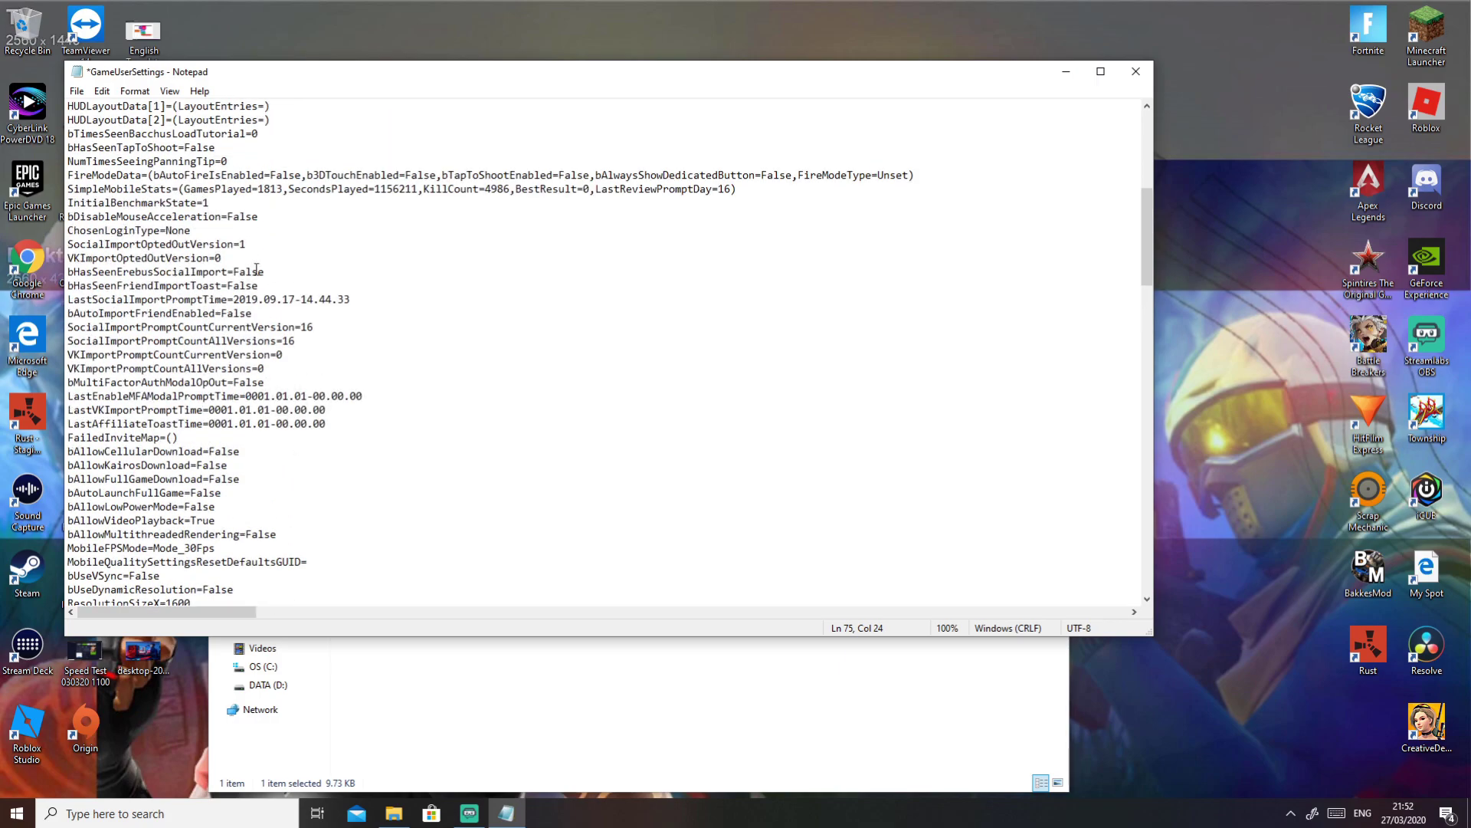
Save GameUserSettings and close Notepad
{"action": "left_click", "coordinate": [76, 92]}
{"action": "left_click", "coordinate": [99, 160]}
{"action": "left_click", "coordinate": [1137, 71]}
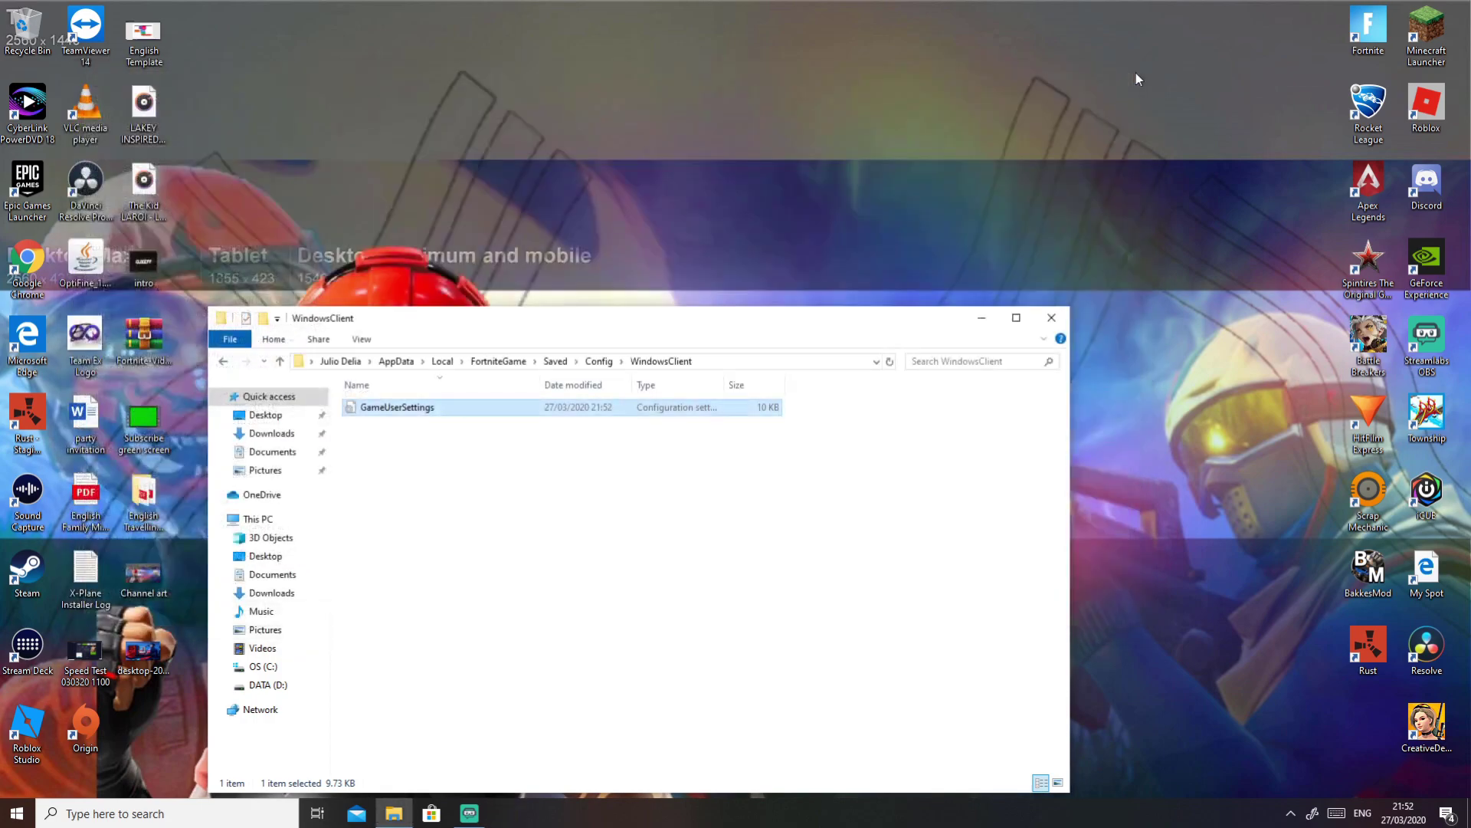
Mark GameUserSettings as Read-only in its Properties, then close File Explorer
{"action": "right_click", "coordinate": [448, 408]}
{"action": "left_click", "coordinate": [575, 782]}
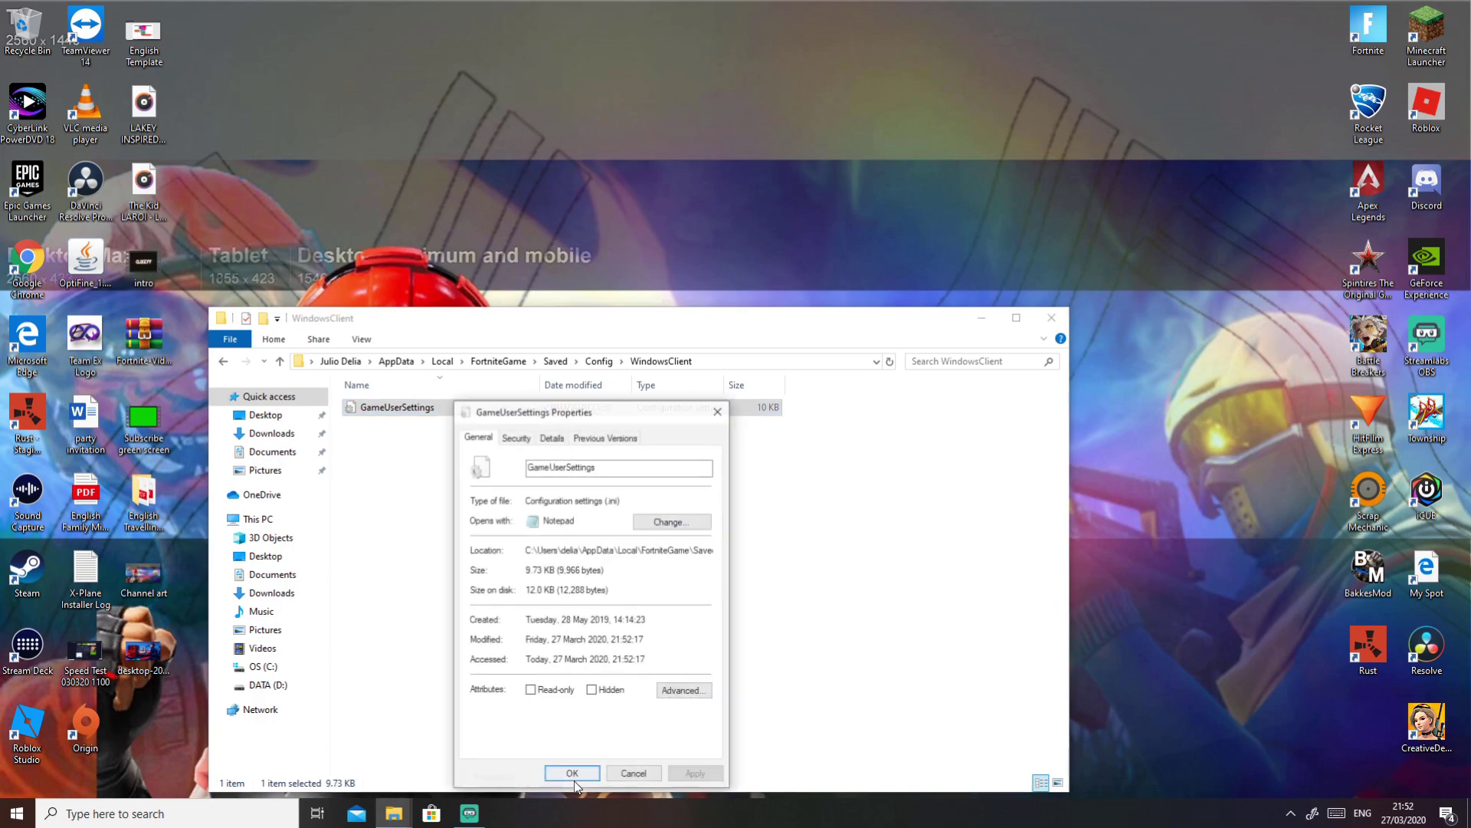
{"action": "left_click", "coordinate": [531, 691]}
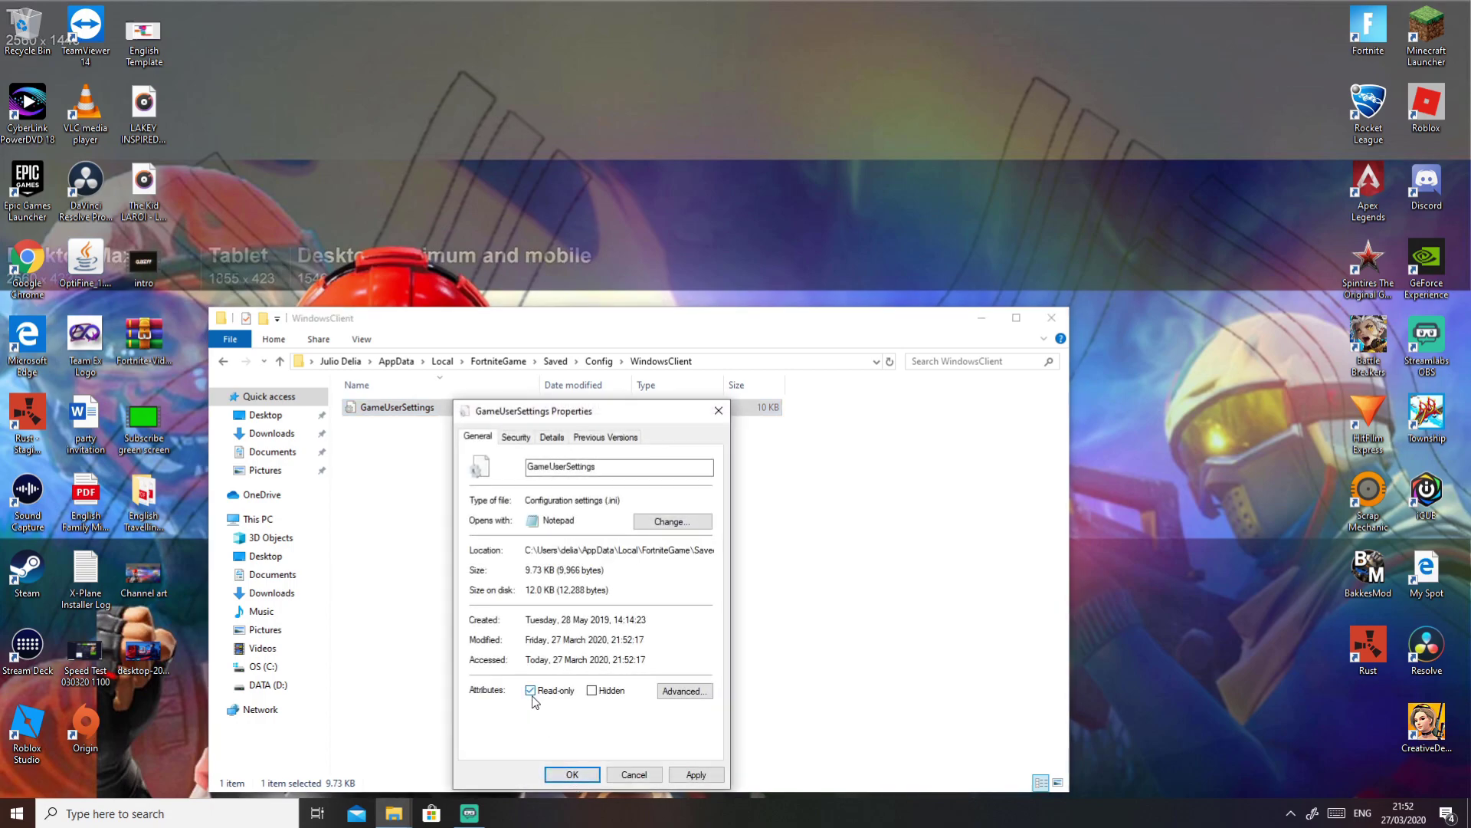
{"action": "left_click", "coordinate": [564, 775]}
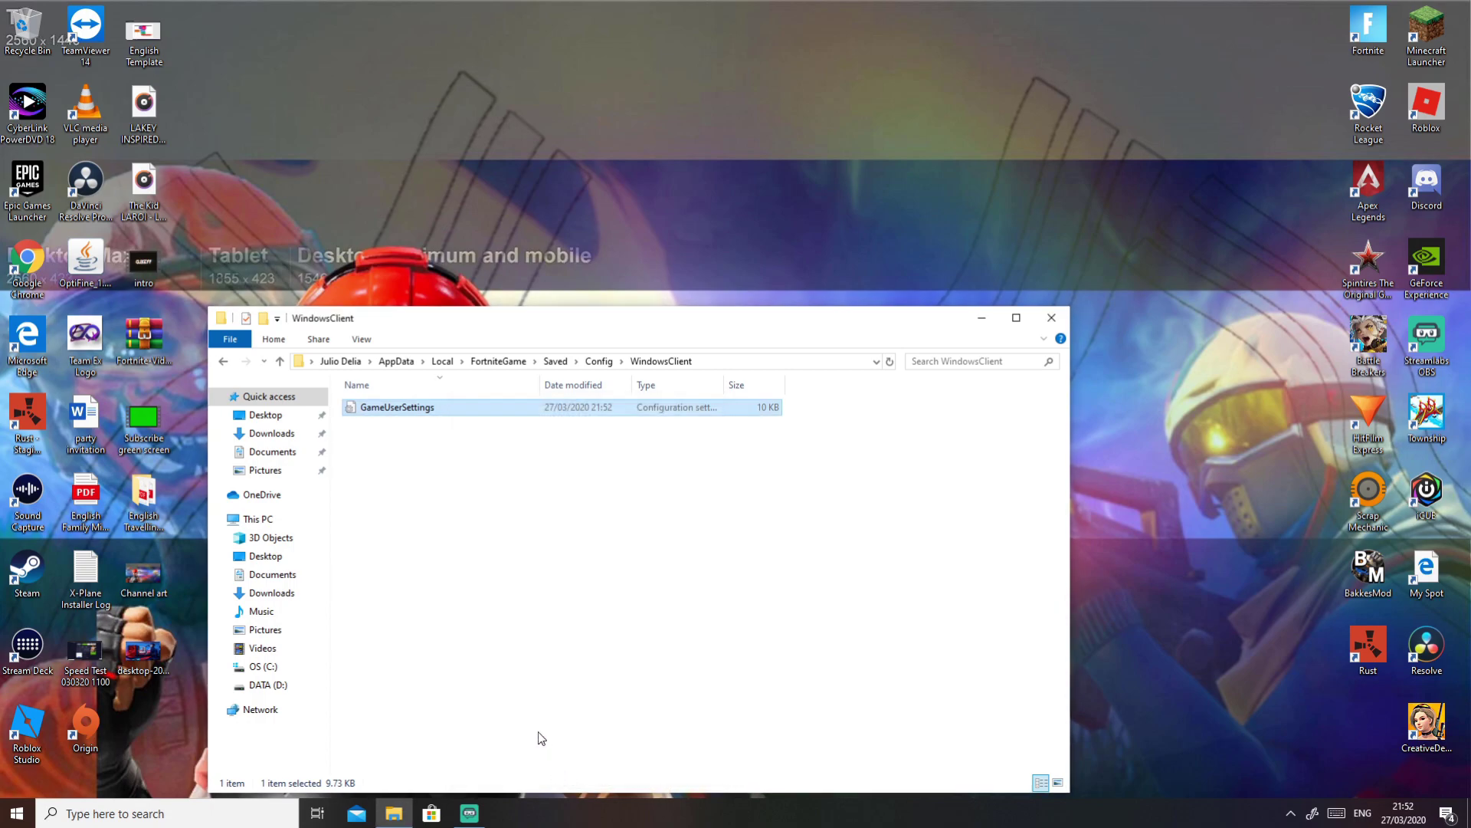
{"action": "left_click", "coordinate": [1051, 317]}
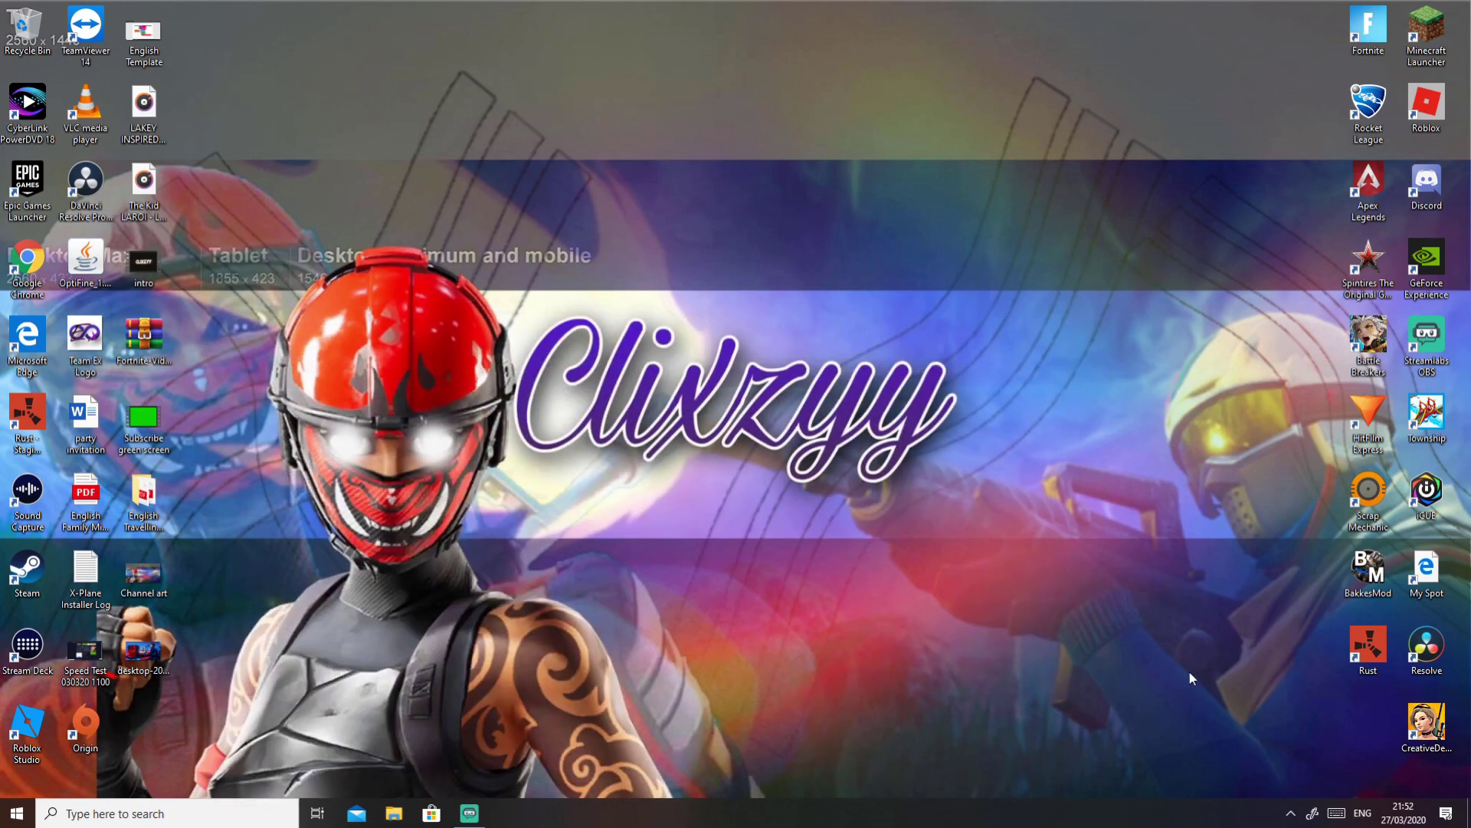
Create and test a custom 1600 × 1080 resolution in NVIDIA Control Panel
{"action": "right_click", "coordinate": [667, 444]}
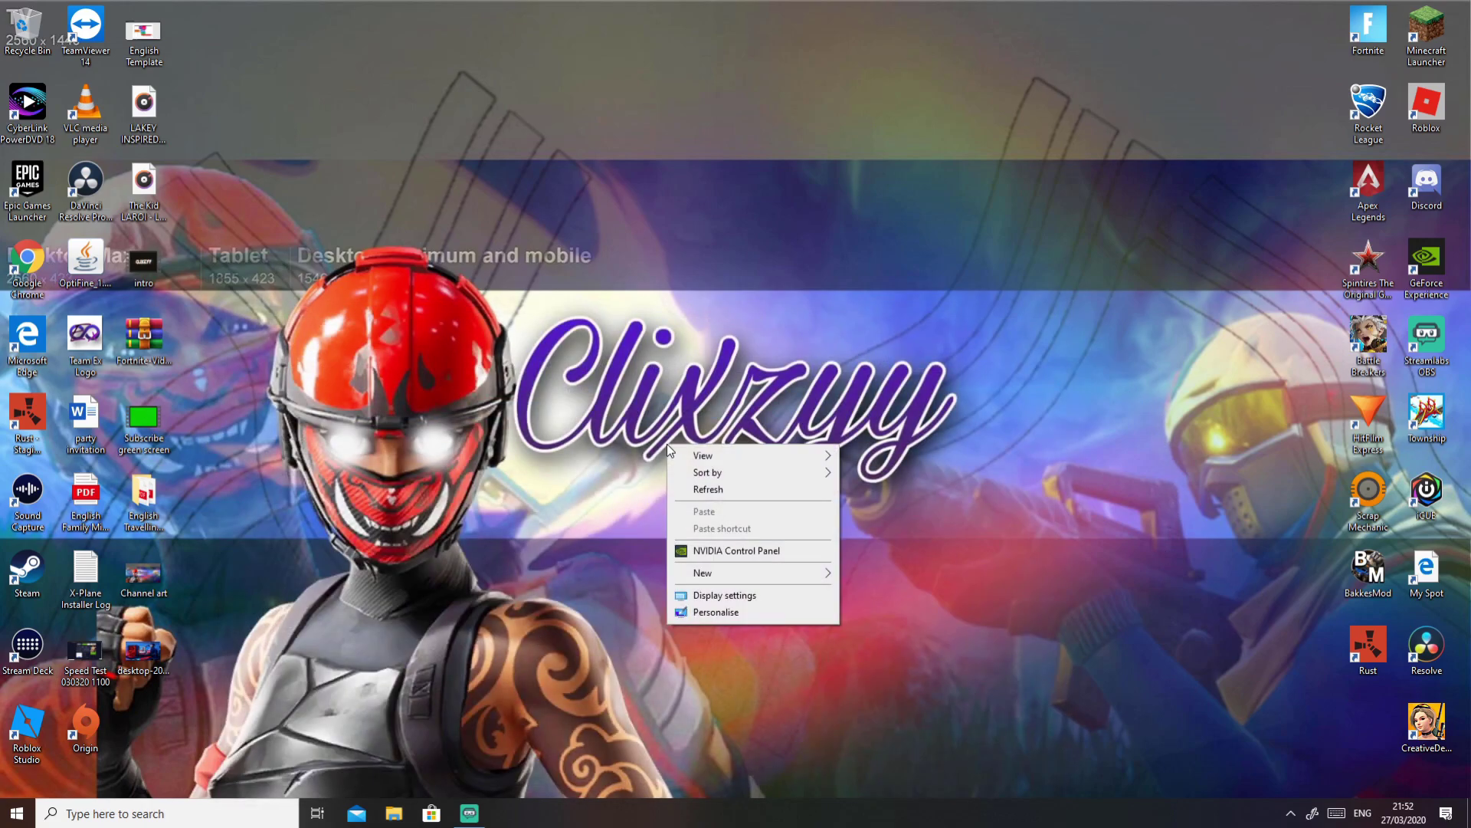
{"action": "left_click", "coordinate": [717, 552]}
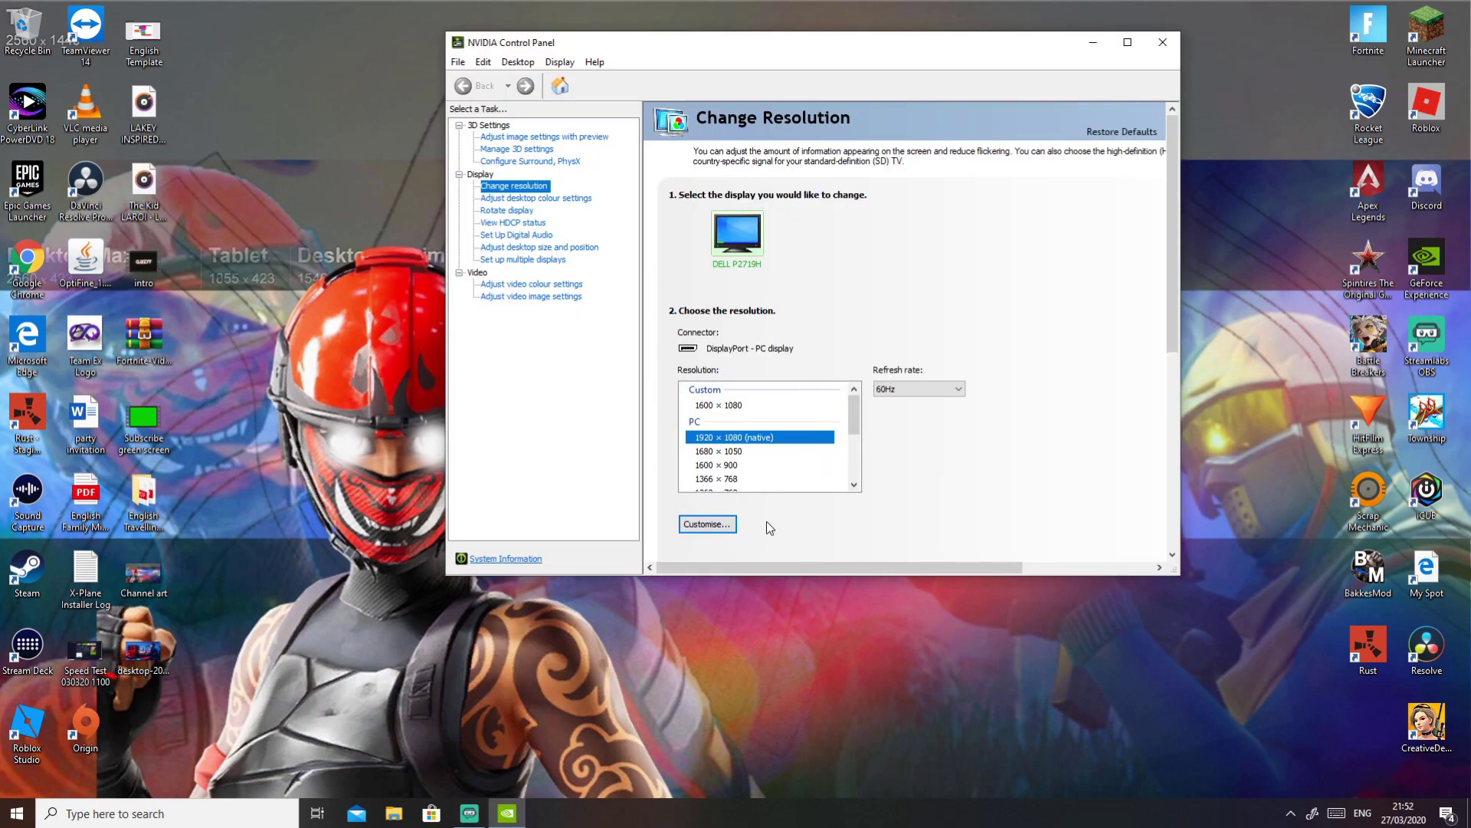
{"action": "left_click", "coordinate": [695, 519]}
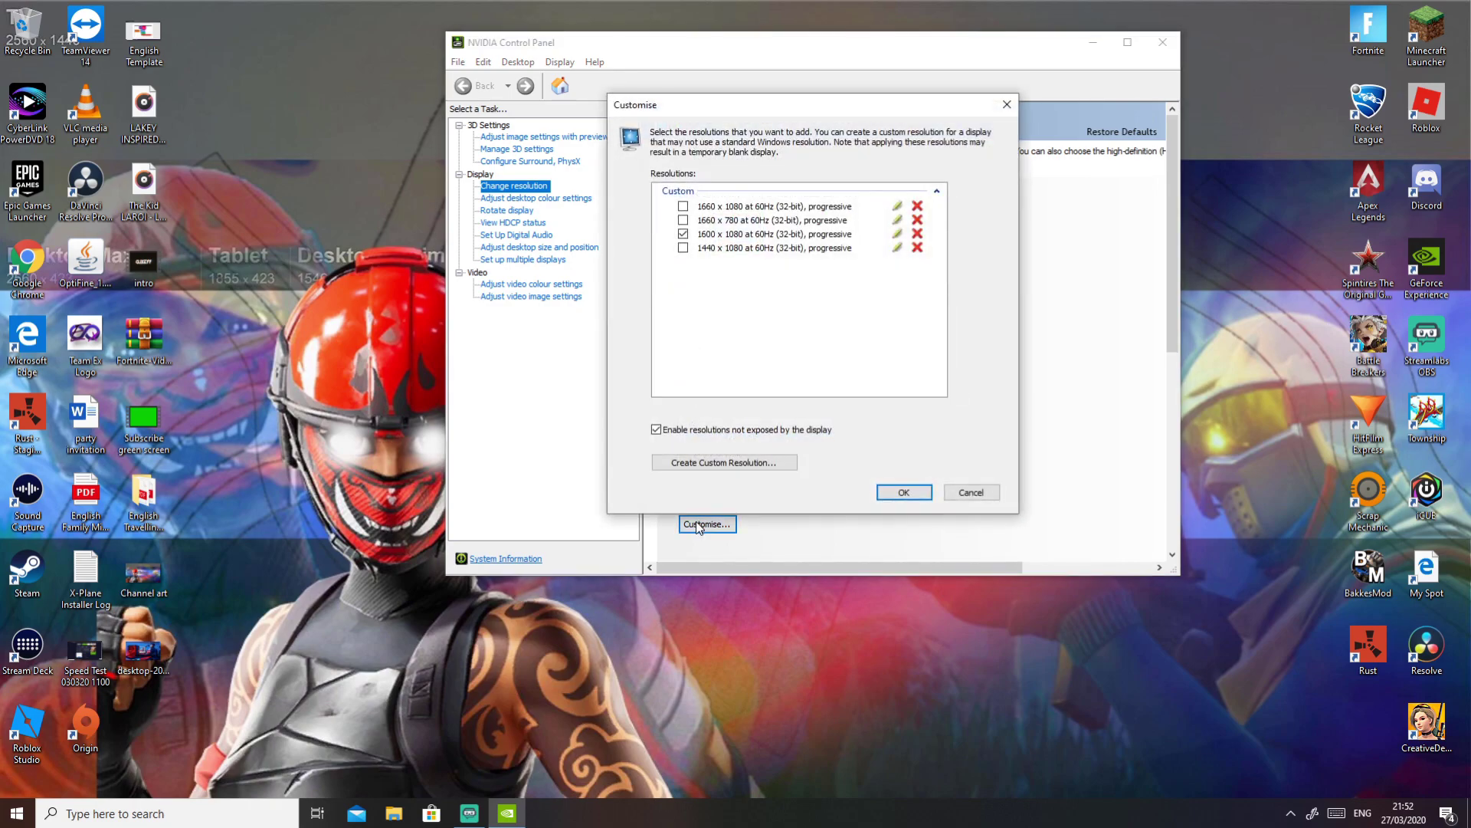
{"action": "left_click", "coordinate": [754, 467]}
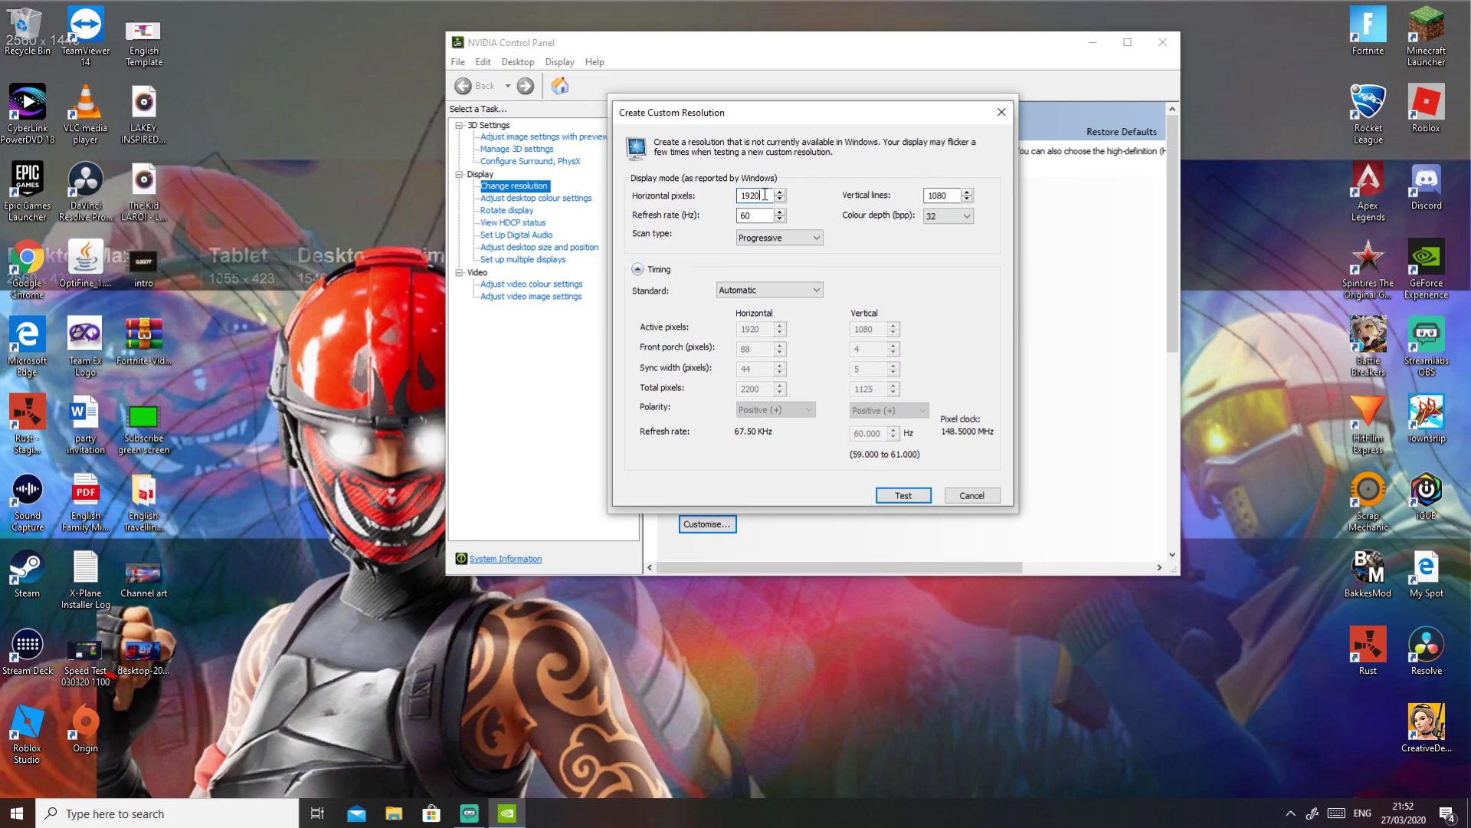
{"action": "left_click_drag", "start_coordinate": [769, 195], "coordinate": [740, 196]}
{"action": "type", "text": "16"}
{"action": "type", "text": "00"}
{"action": "left_click", "coordinate": [904, 496]}
Dismiss the duplicate-resolution message and apply Custom 1600 × 1080
{"action": "left_click", "coordinate": [930, 352]}
{"action": "left_click", "coordinate": [1002, 112]}
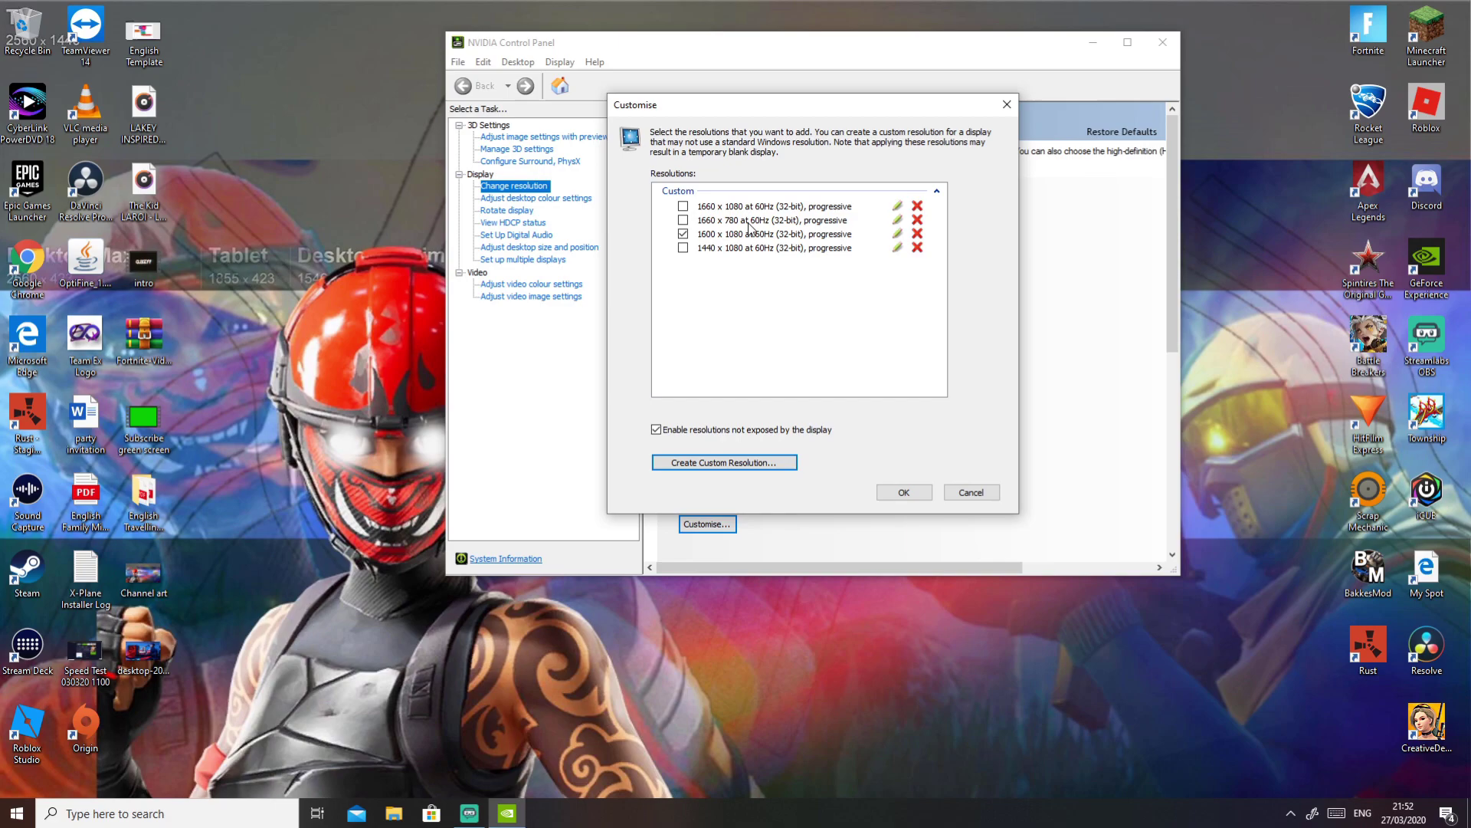
{"action": "left_click", "coordinate": [1008, 104]}
{"action": "scroll", "coordinate": [805, 431], "scroll_direction": "down", "scroll_amount": 3}
{"action": "scroll", "coordinate": [781, 449], "scroll_direction": "down", "scroll_amount": 2}
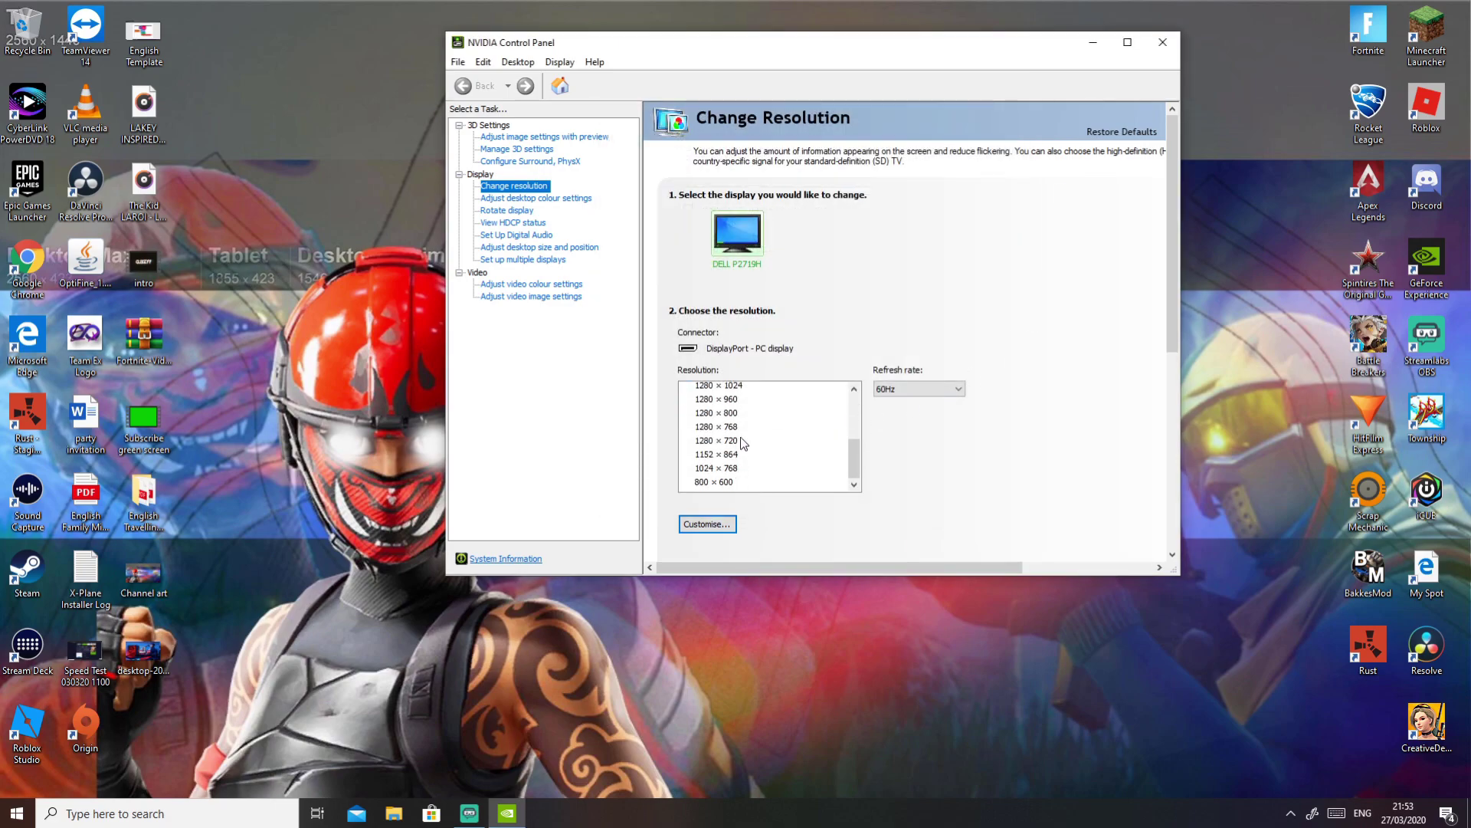
{"action": "scroll", "coordinate": [759, 459], "scroll_direction": "up", "scroll_amount": 3}
{"action": "scroll", "coordinate": [739, 440], "scroll_direction": "down", "scroll_amount": 1}
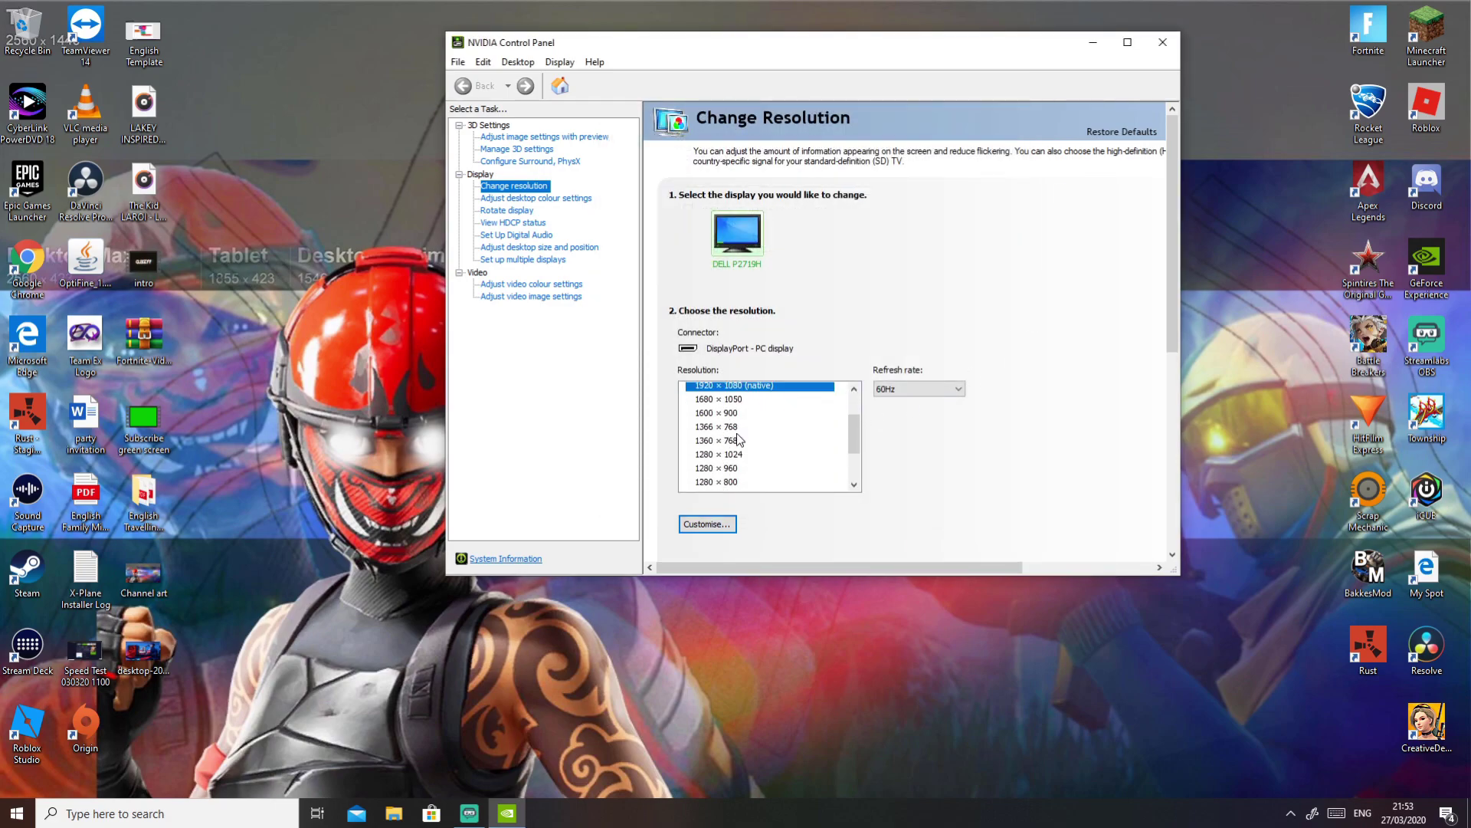
{"action": "scroll", "coordinate": [742, 455], "scroll_direction": "down", "scroll_amount": 1}
{"action": "scroll", "coordinate": [736, 472], "scroll_direction": "up", "scroll_amount": 3}
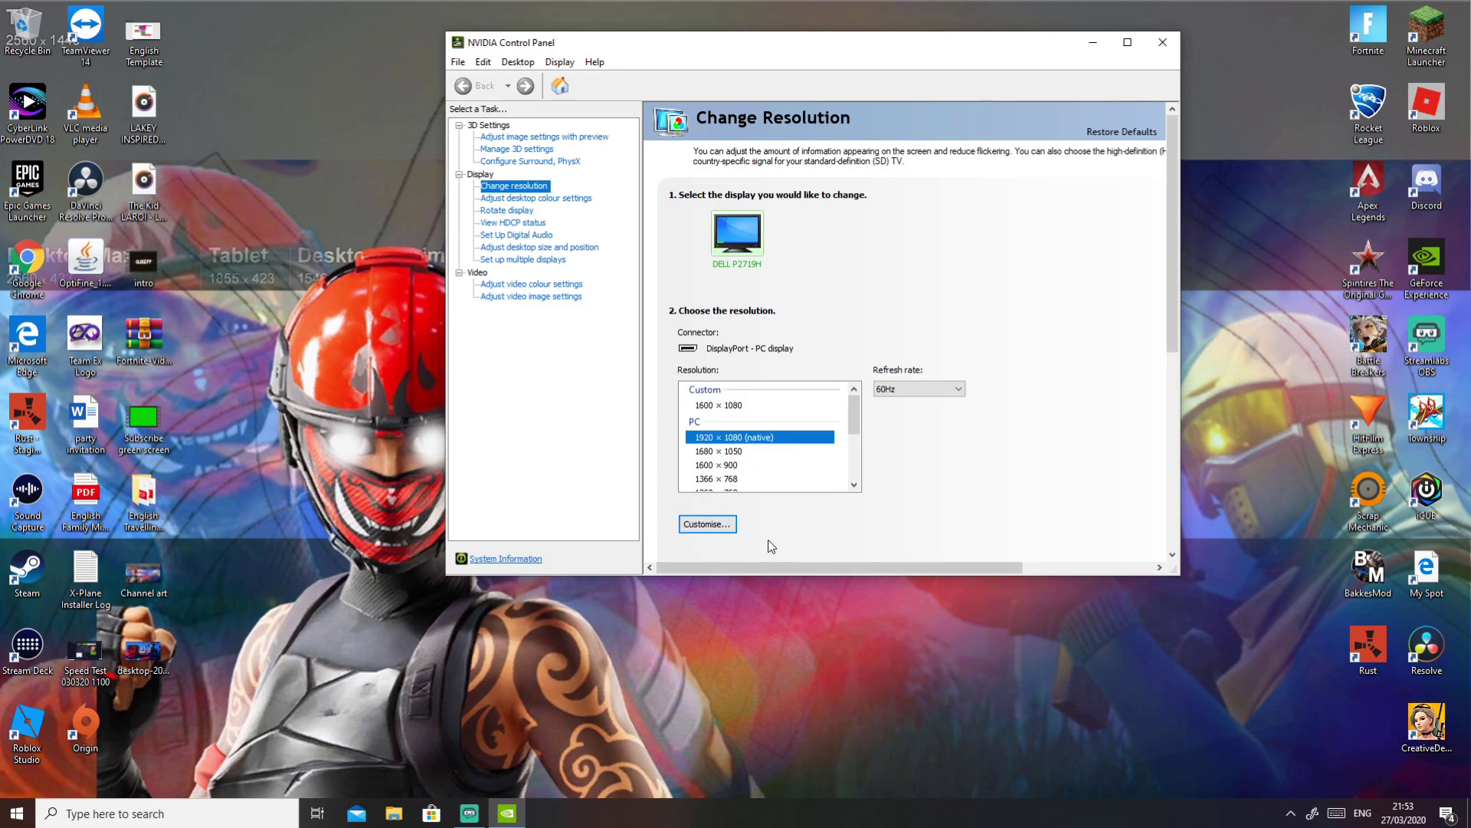
{"action": "left_click", "coordinate": [727, 408]}
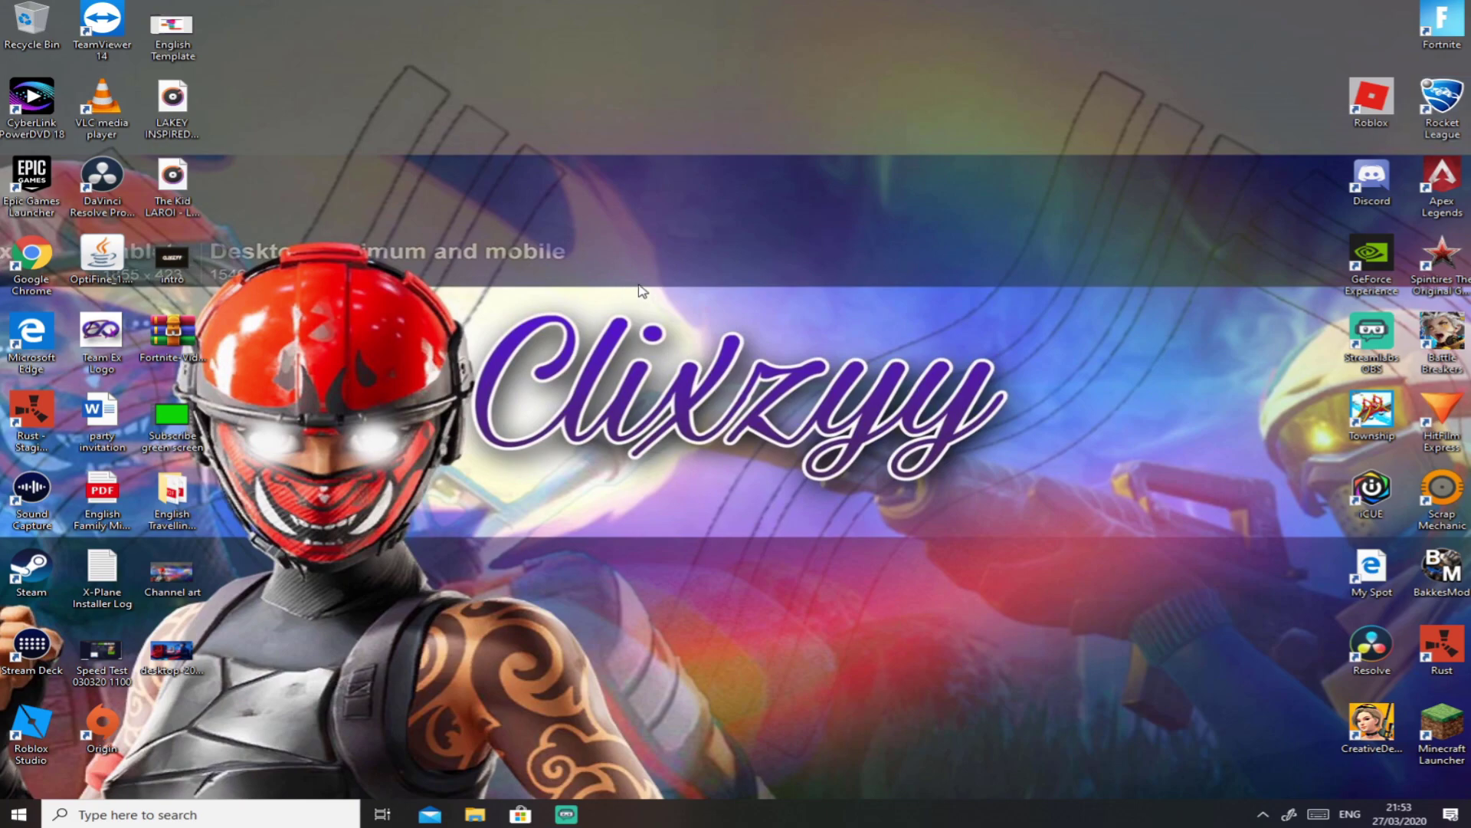
Launch Fortnite from its desktop shortcut
{"action": "left_click", "coordinate": [1456, 34]}
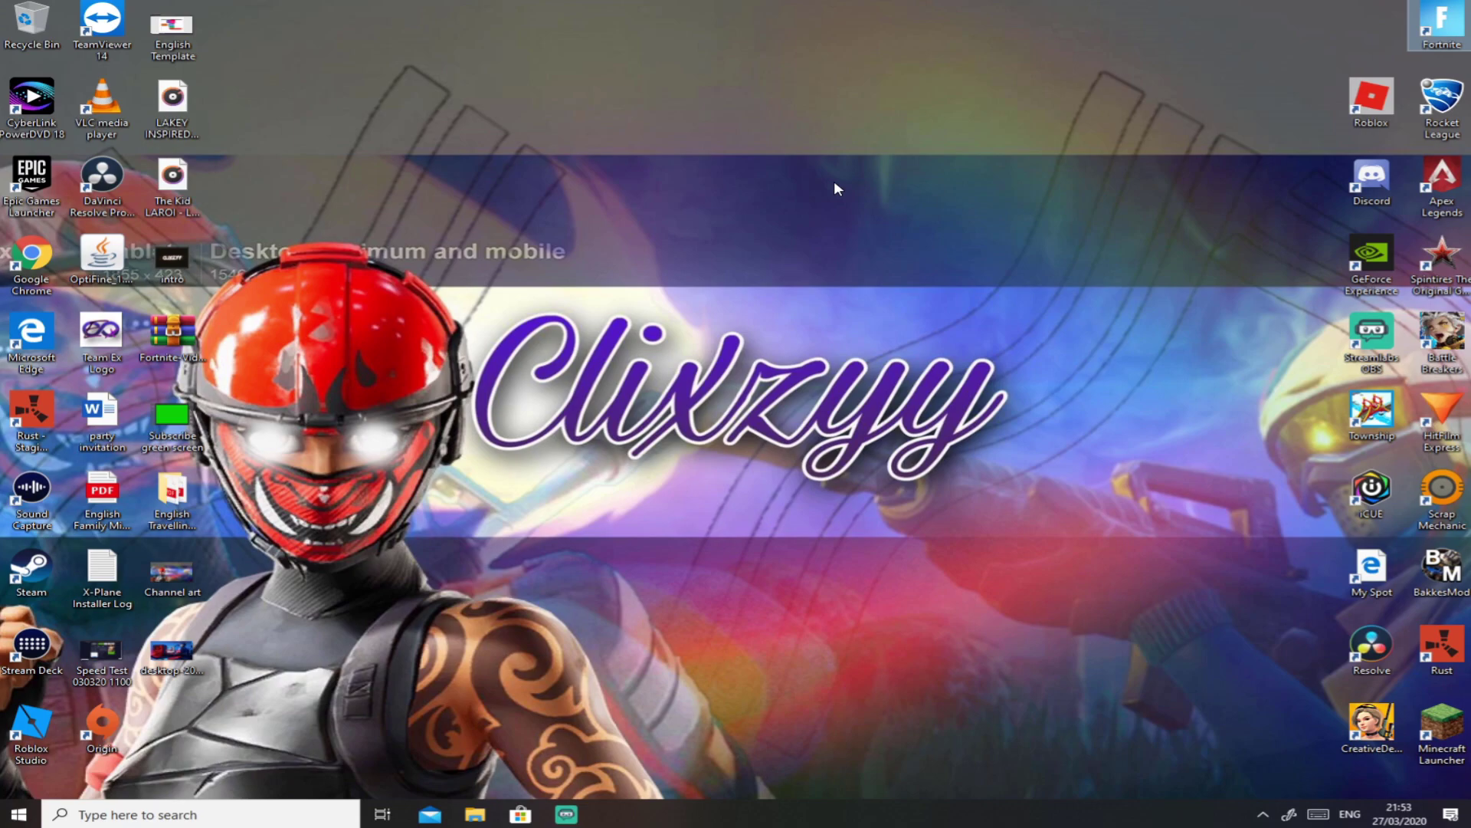
{"action": "key", "text": "Return"}
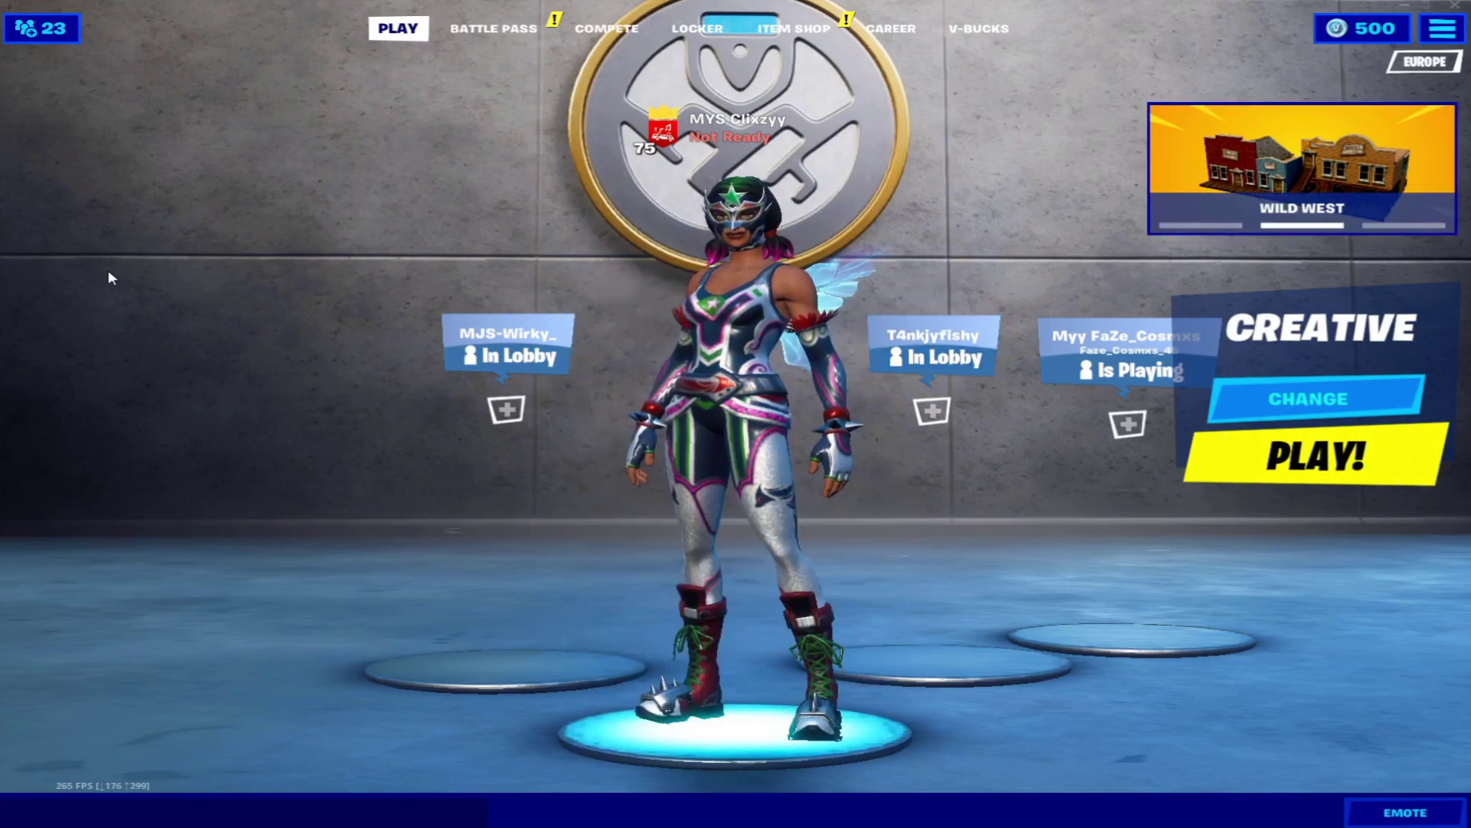
Browse the Item Shop, V-Bucks, Career, Battle Pass and Play pages, then run and swing the pickaxe
{"action": "left_click", "coordinate": [791, 29]}
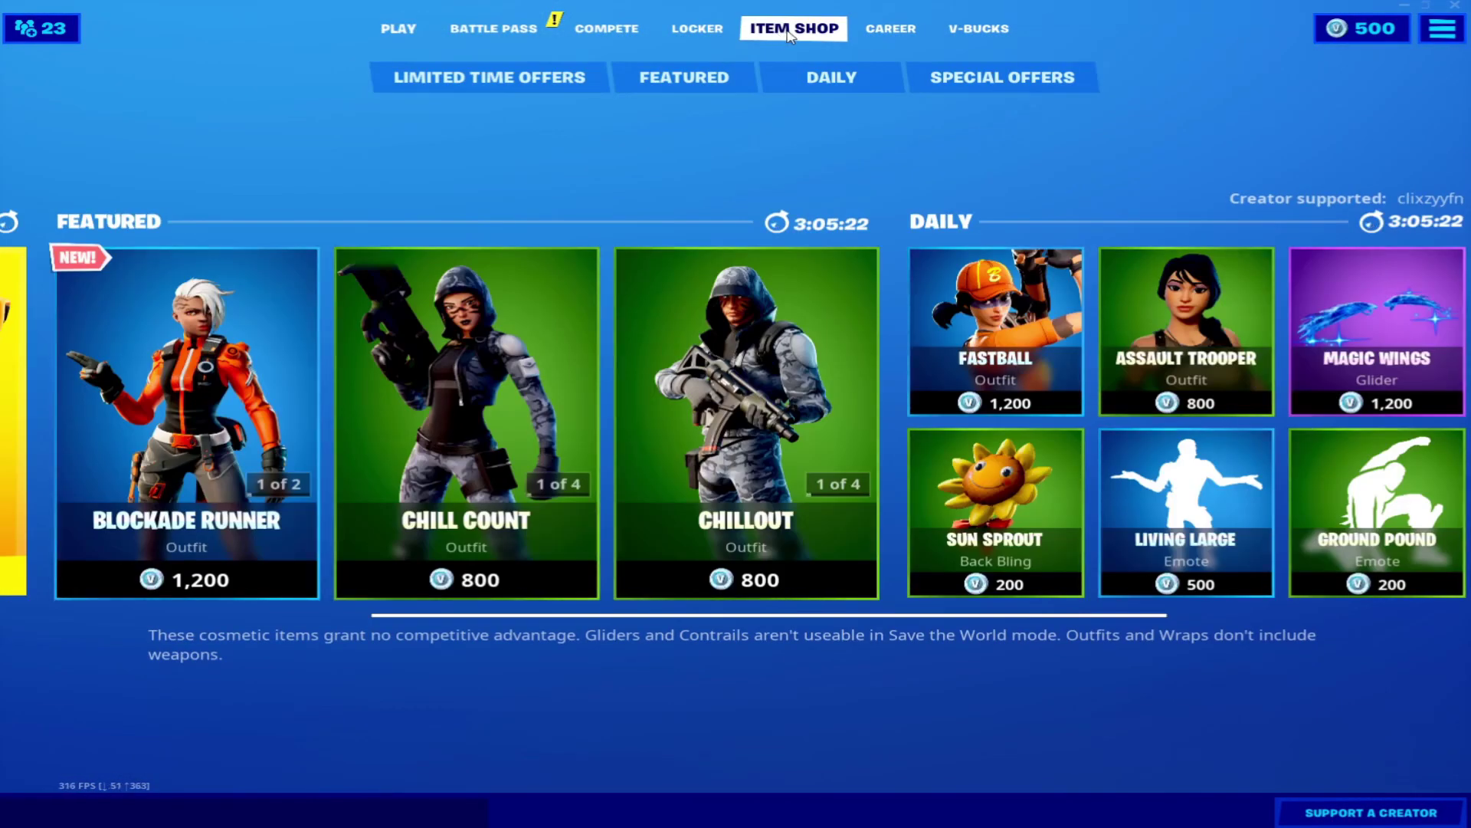
{"action": "scroll", "coordinate": [736, 425], "scroll_direction": "down", "scroll_amount": 3}
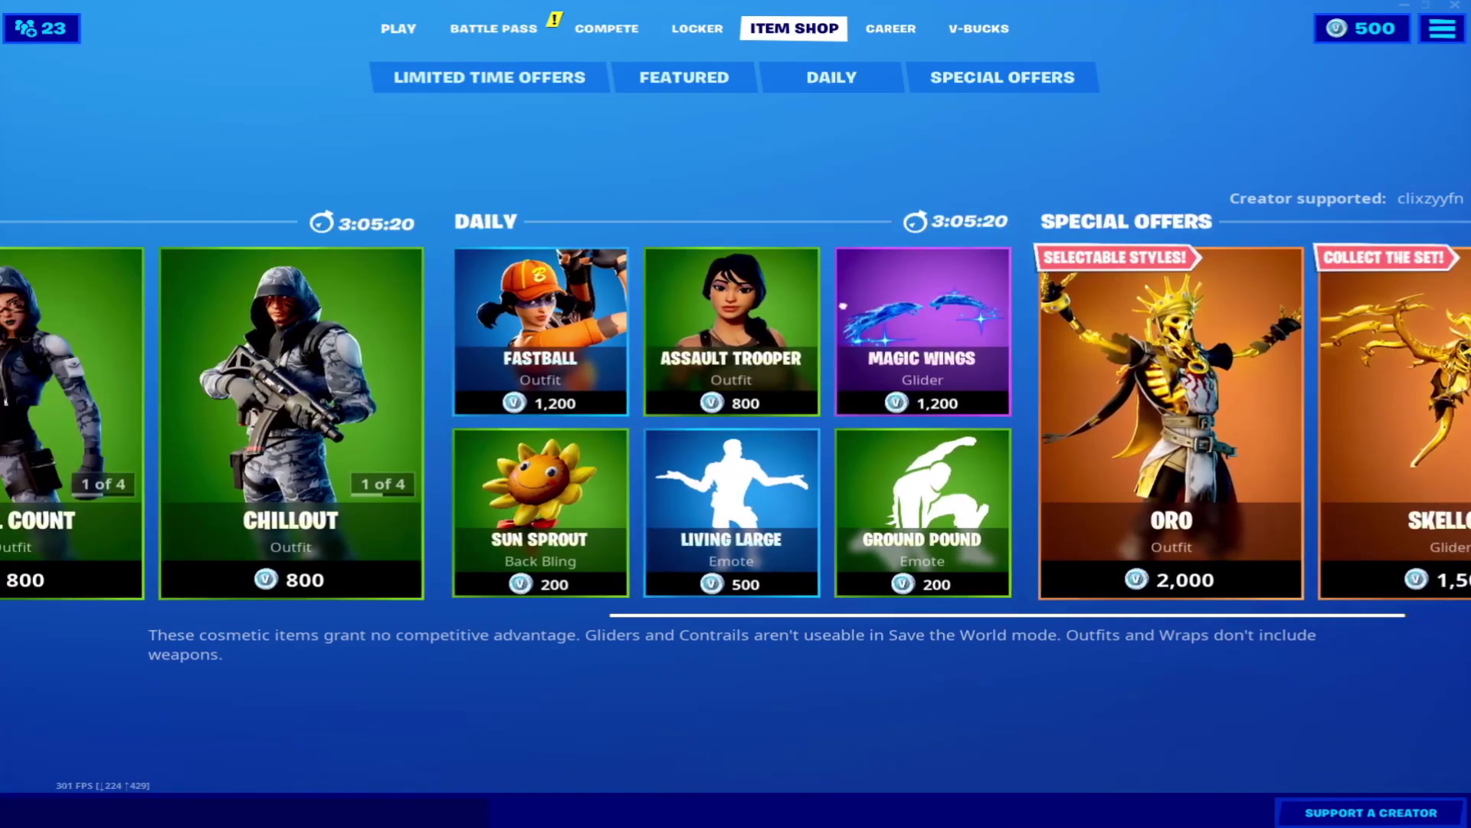
{"action": "scroll", "coordinate": [736, 426], "scroll_direction": "up", "scroll_amount": 5}
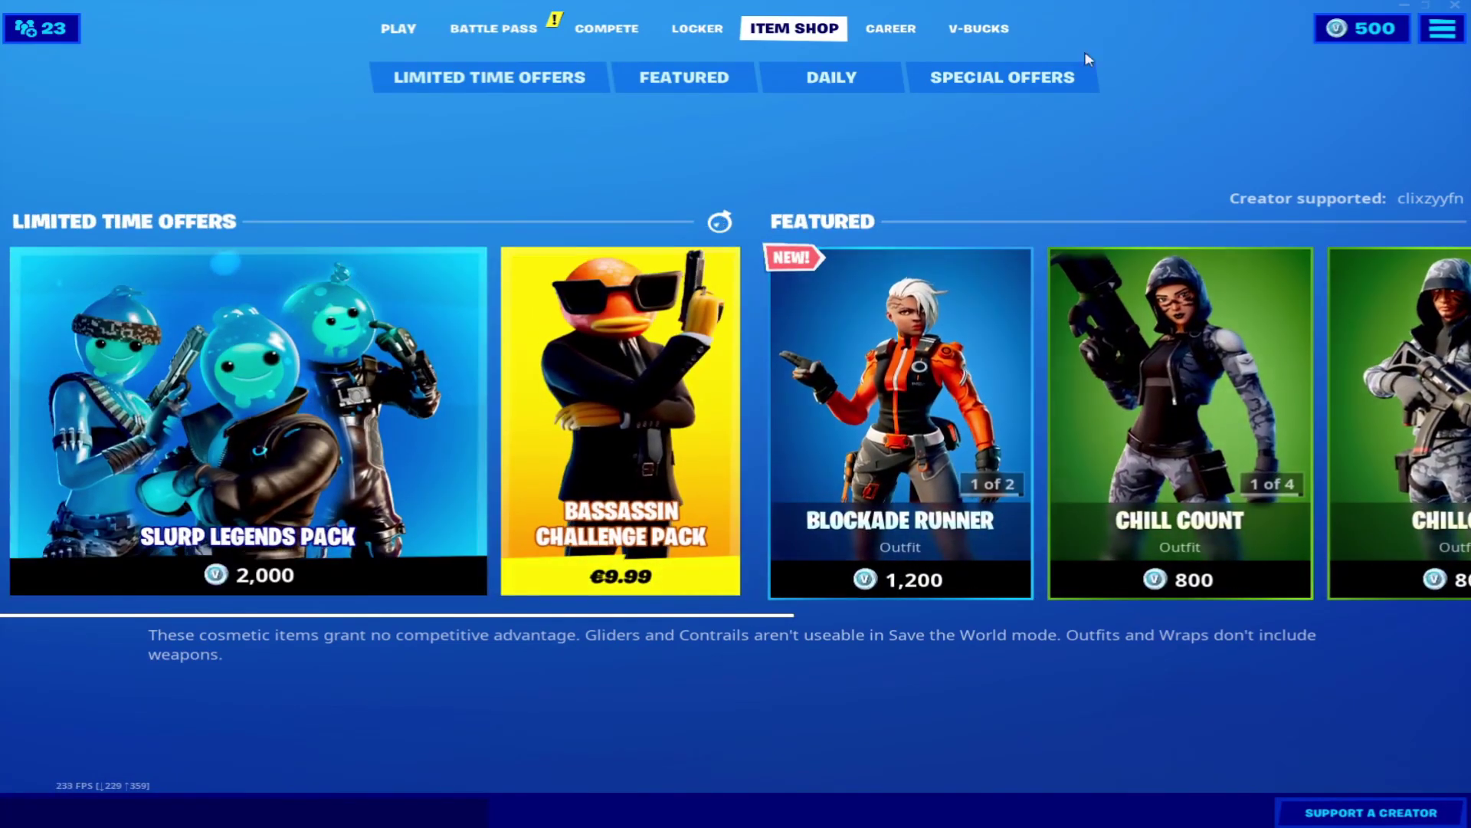
{"action": "left_click", "coordinate": [978, 28]}
{"action": "left_click", "coordinate": [891, 29]}
{"action": "left_click", "coordinate": [528, 28]}
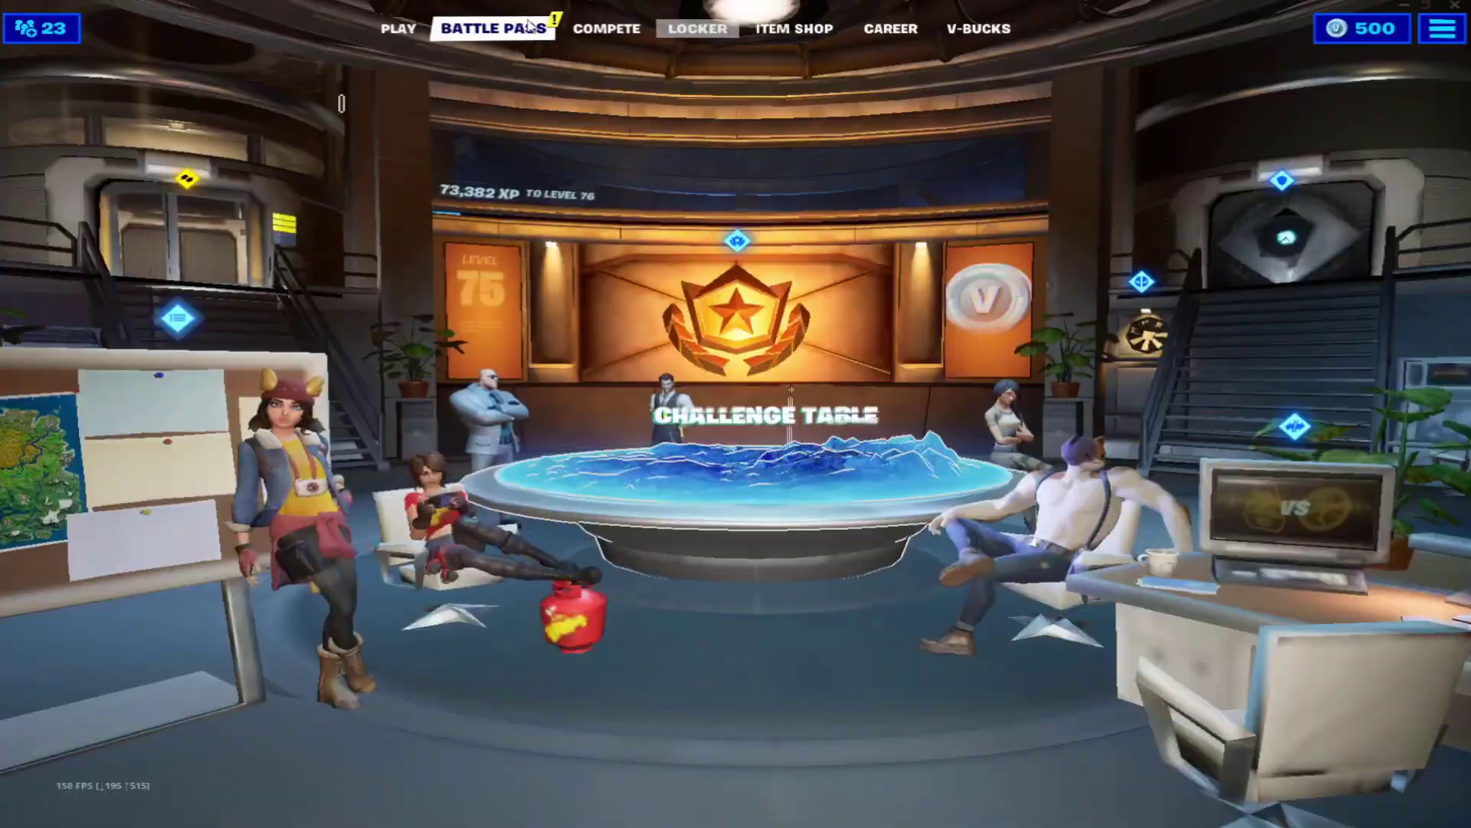
{"action": "left_click", "coordinate": [402, 31]}
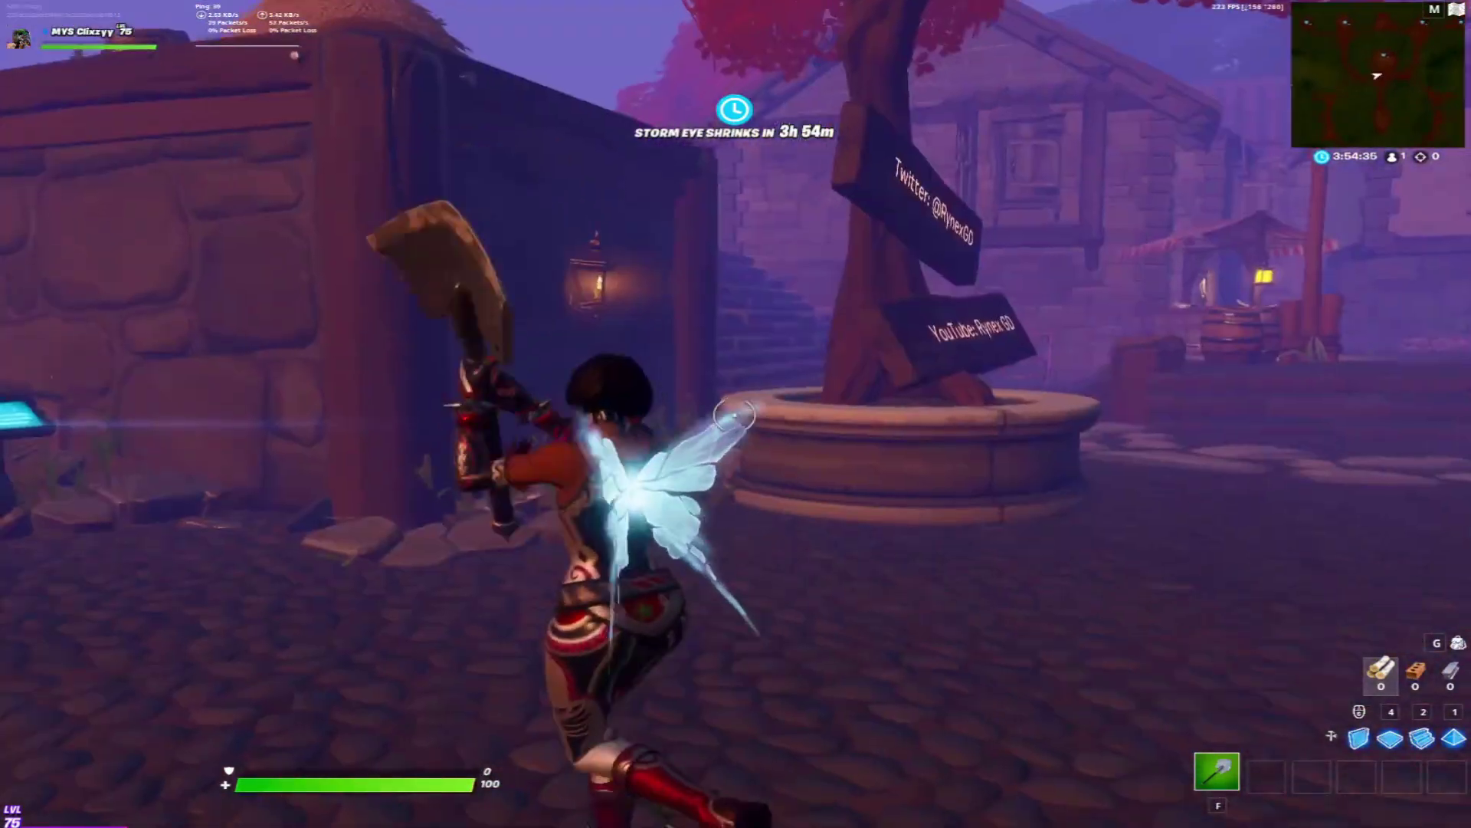
{"action": "key", "text": "w"}
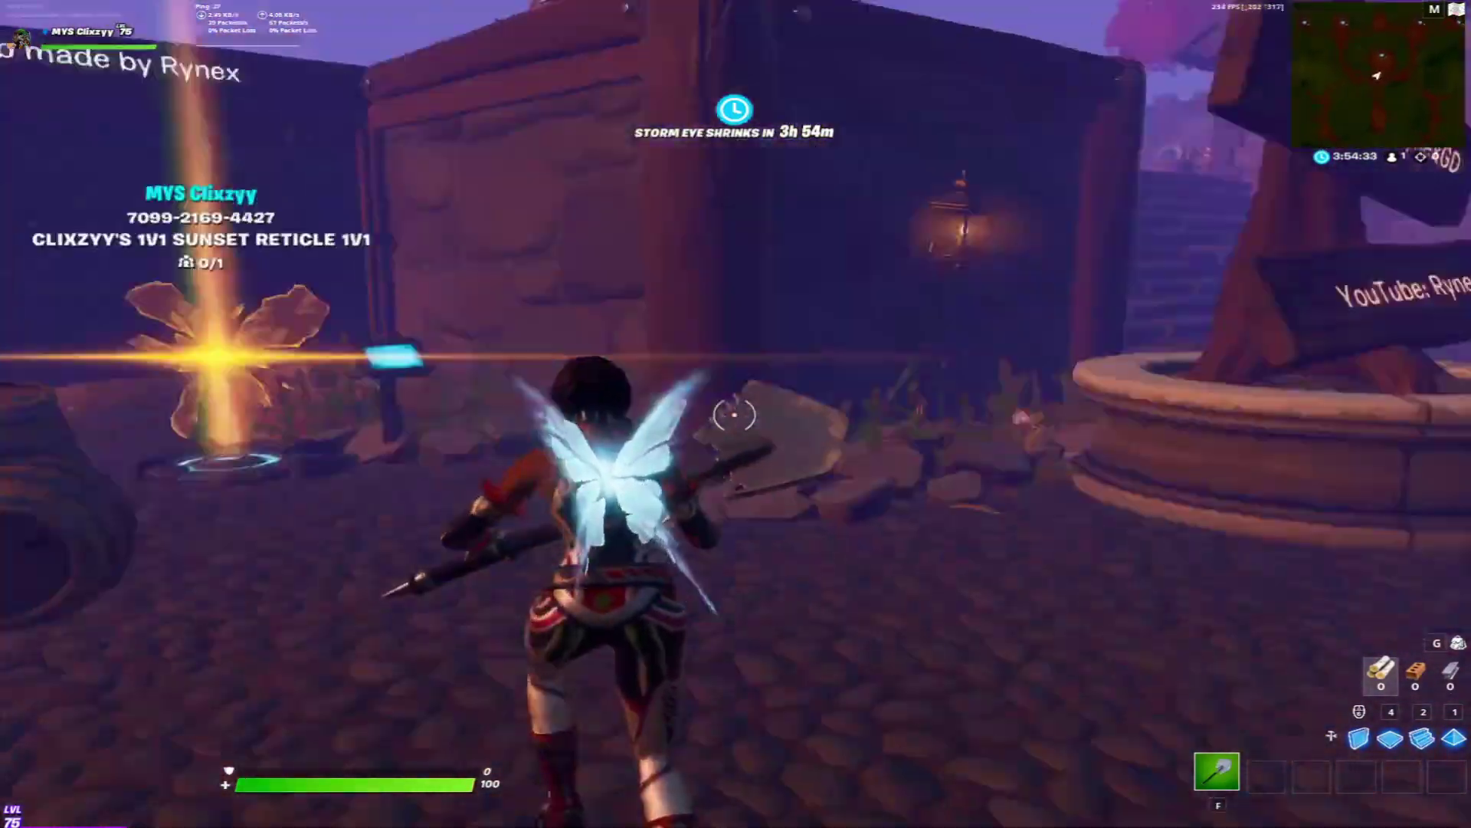
{"action": "left_click", "coordinate": [737, 415]}
Bring up Fortnite's in-game menu with Esc
{"action": "key", "text": "Escape"}
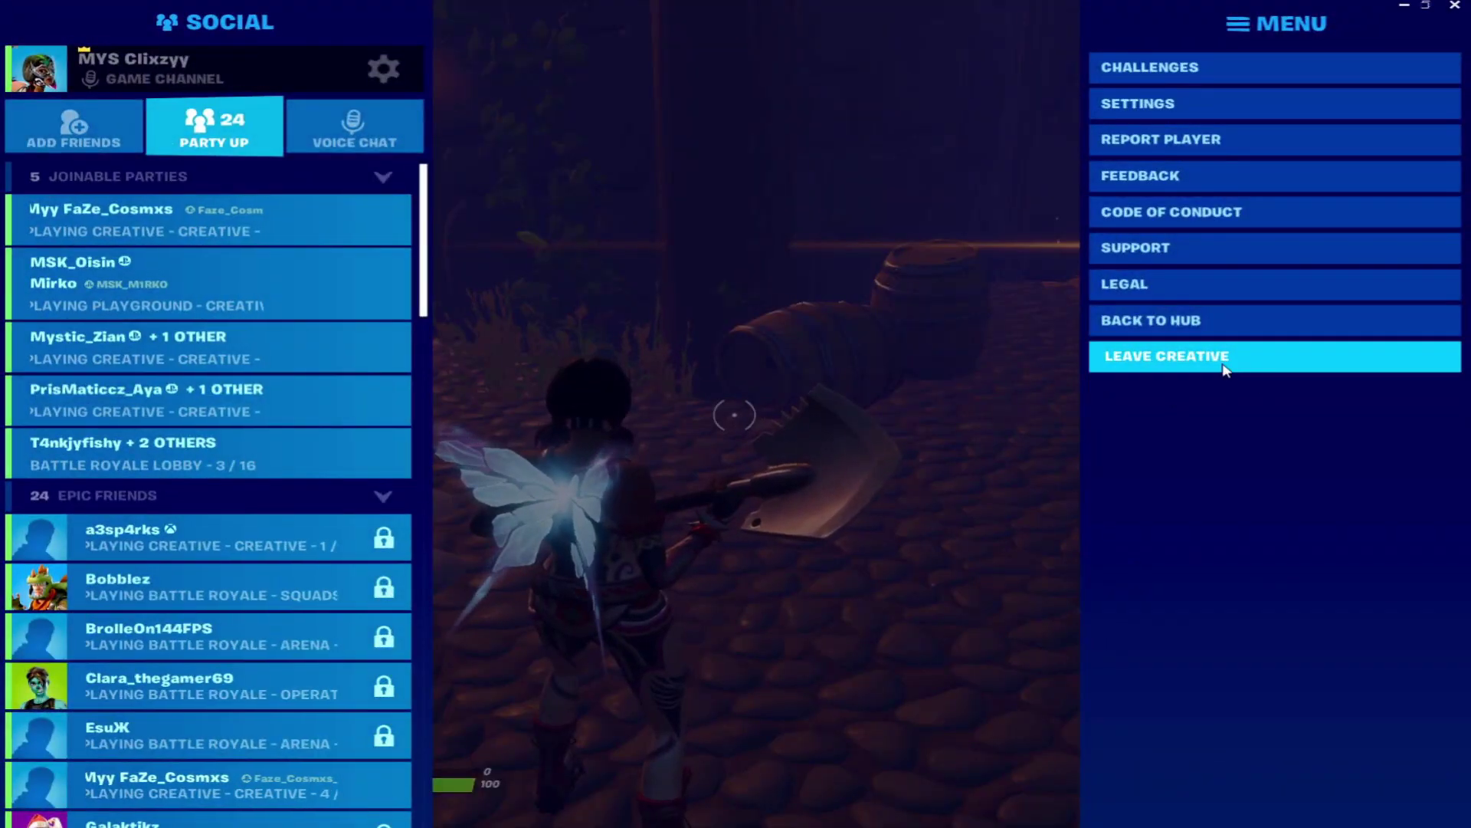